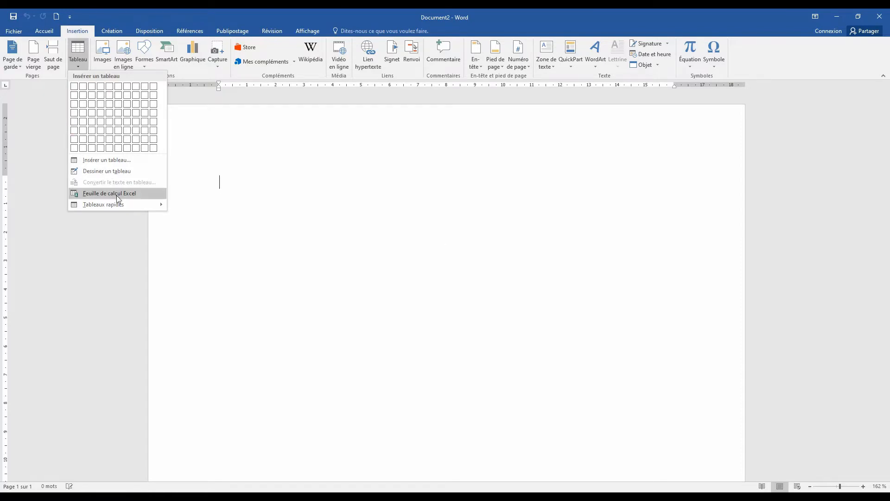
Insert a table with four columns and four rows at the start of the blank document.
mouse_move(118, 206)
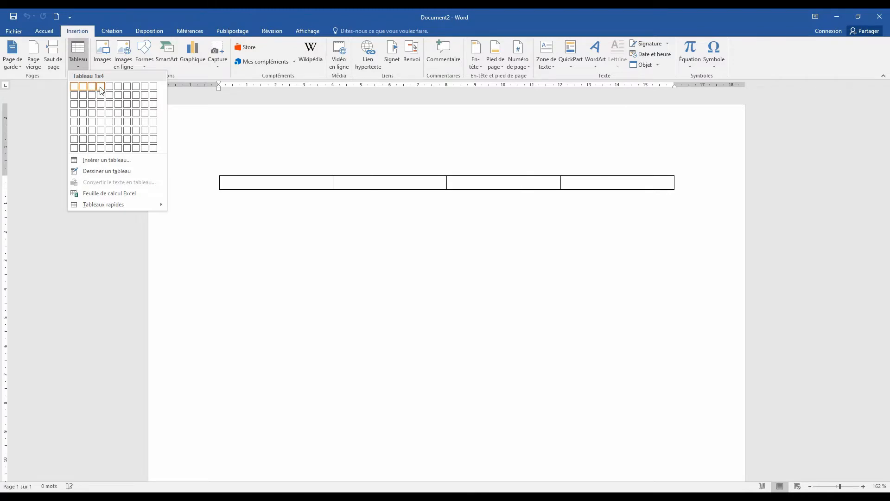
left_click(101, 115)
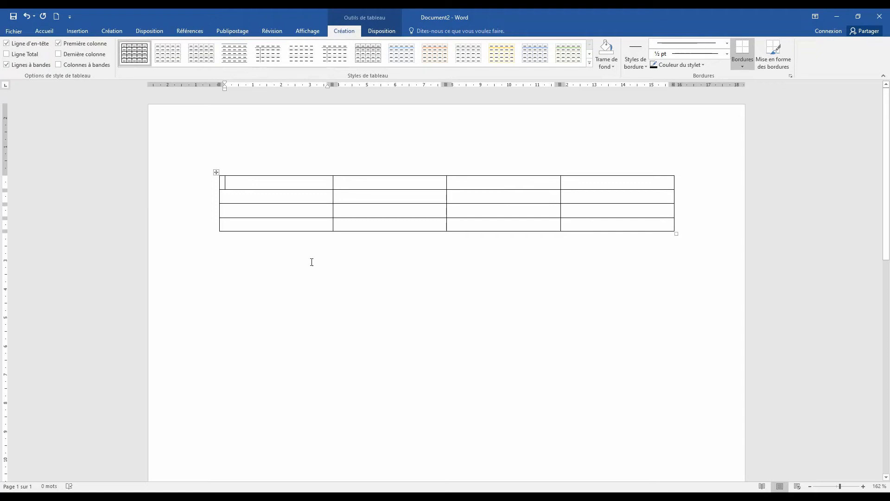
Try selecting the table's first and second columns, followed by its first and second rows.
left_click(276, 169)
left_click(375, 173)
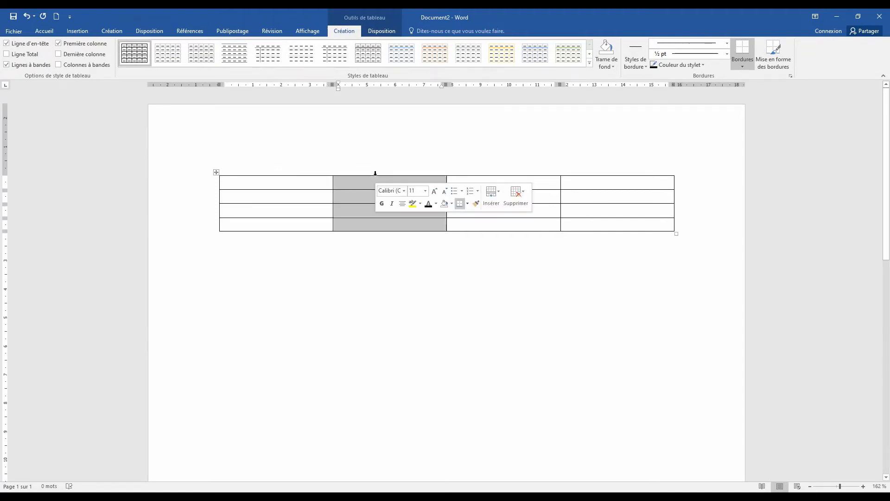
left_click(208, 188)
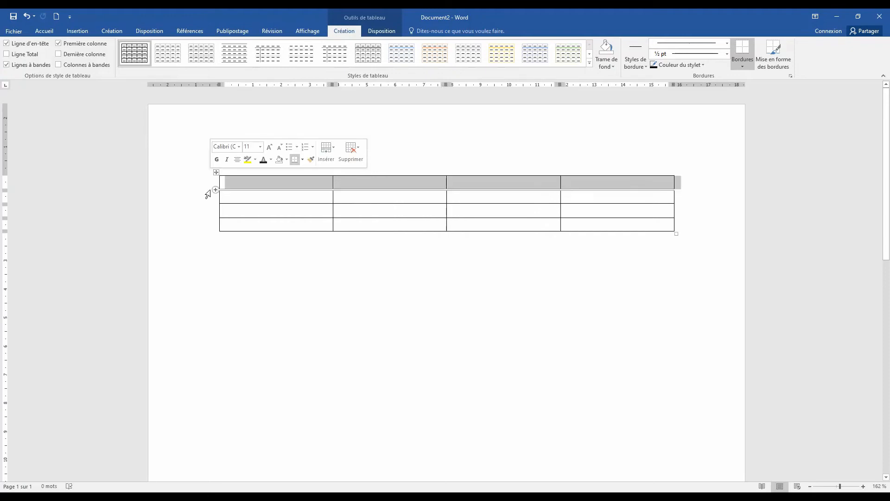
left_click(207, 197)
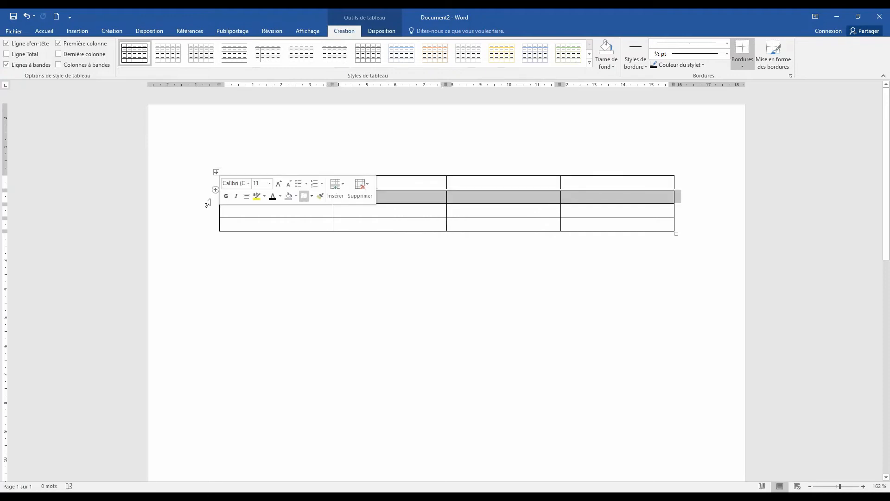
Enter Janvier, Février and Mars in the second, third and fourth cells of the table's first row.
left_click(393, 182)
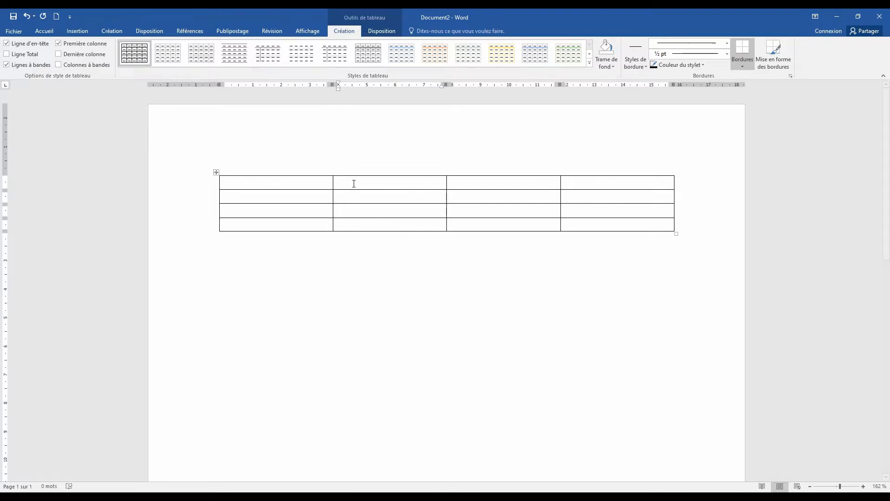
type("Janvier")
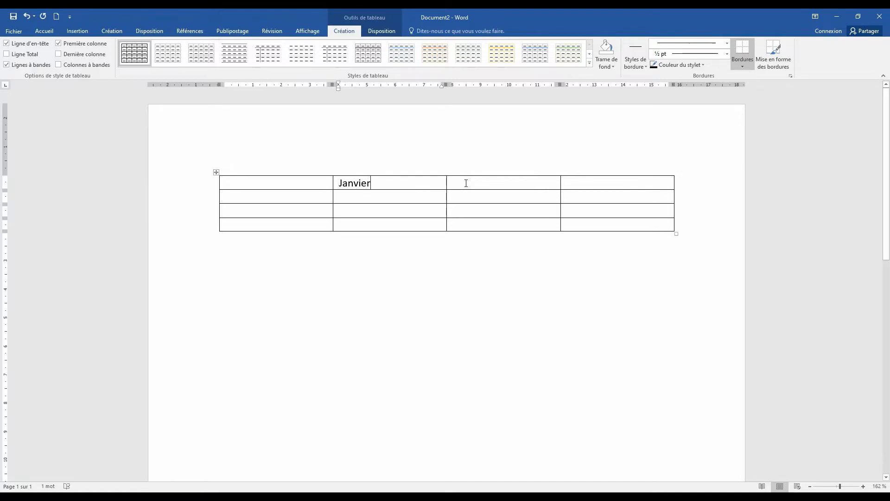
key("Tab")
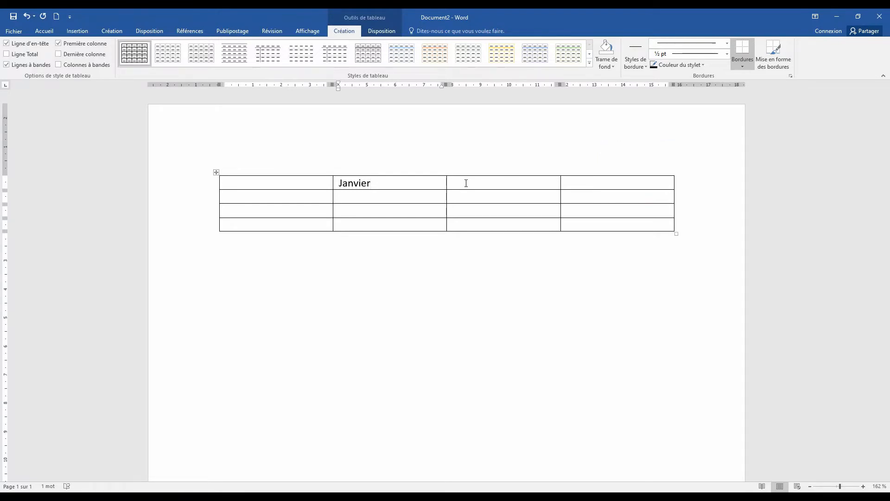
left_click(466, 183)
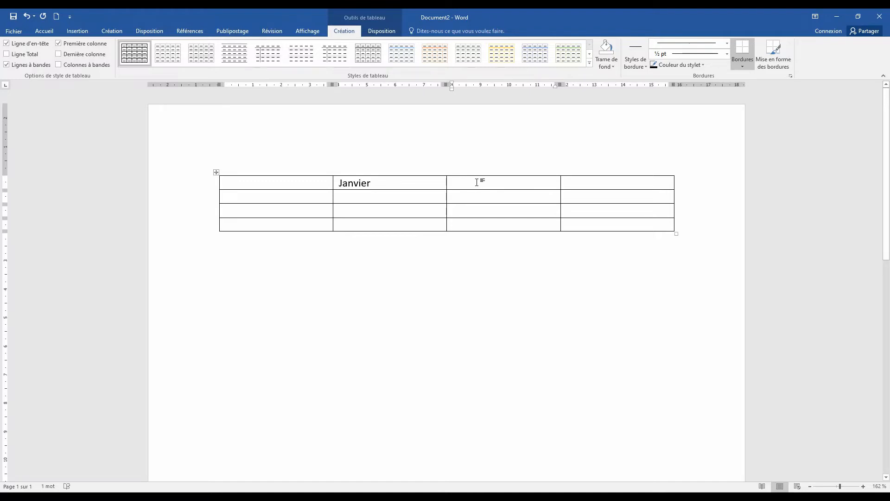
type("Février")
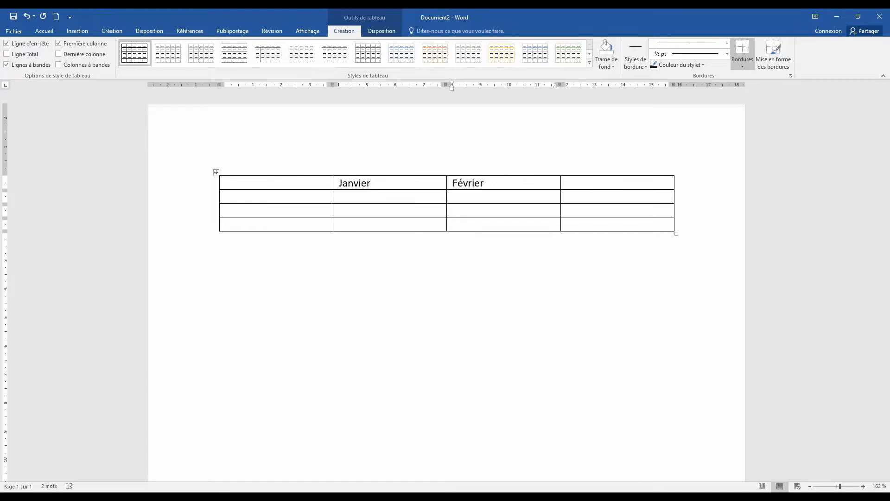
key("Tab")
type("Mars")
key("Tab")
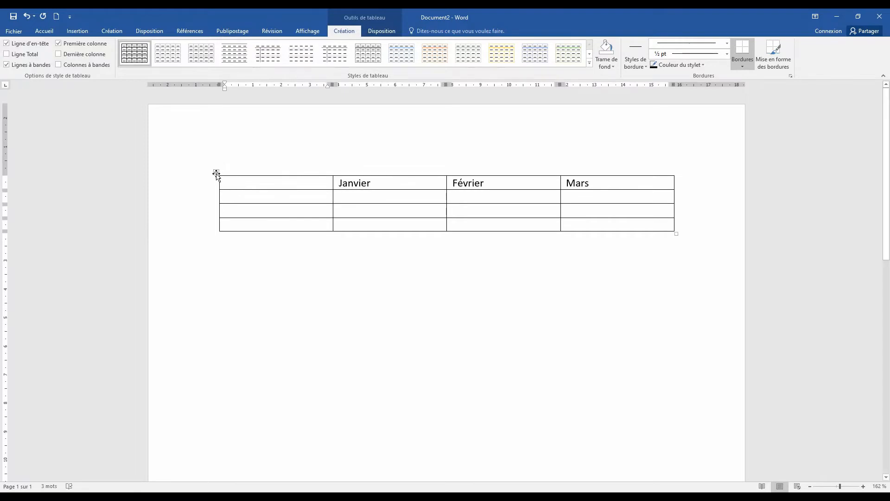
Insert a second table below the first with 5 columns, 3 rows and a fixed column width of about 2 cm.
left_click(565, 254)
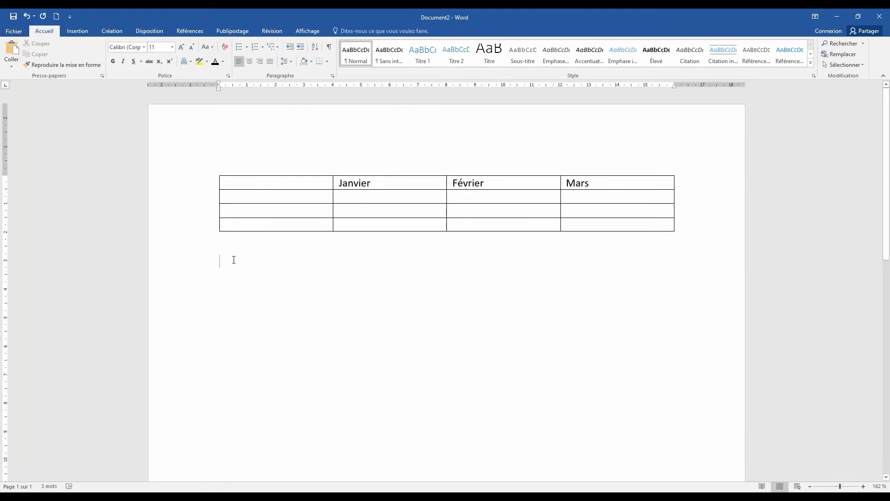
left_click(77, 31)
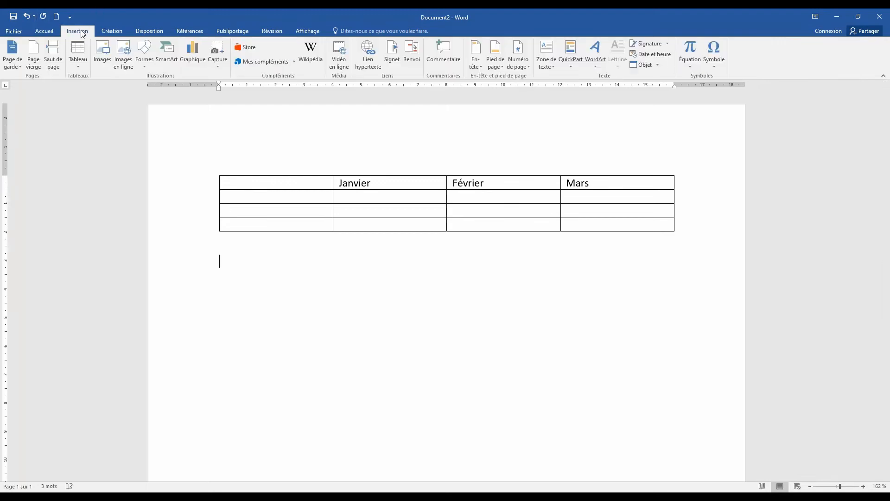
left_click(79, 63)
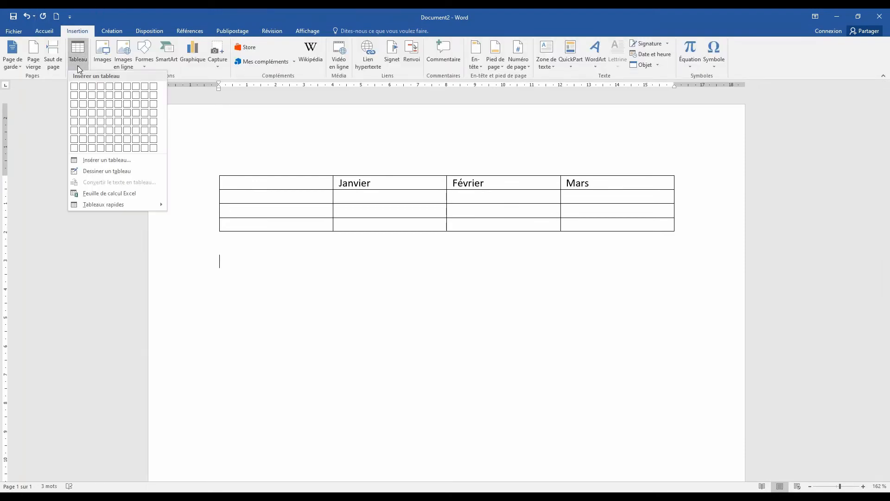
left_click(98, 160)
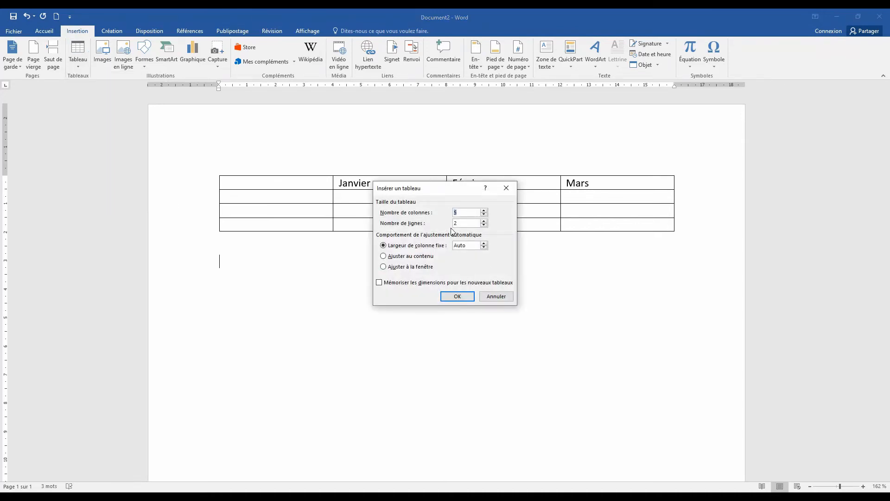
left_click(467, 211)
left_click(484, 210)
left_click(483, 248)
left_click(484, 245)
left_click(484, 244)
left_click(484, 244)
left_click(484, 244)
left_click(456, 296)
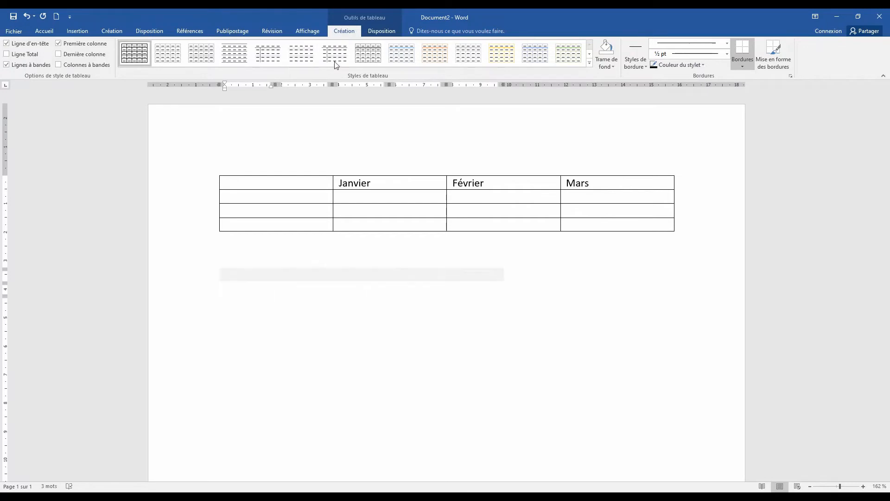
Try the blue banded list style with a solid header on the whole month table and return it to the plain grid style.
left_click(217, 174)
left_click(216, 173)
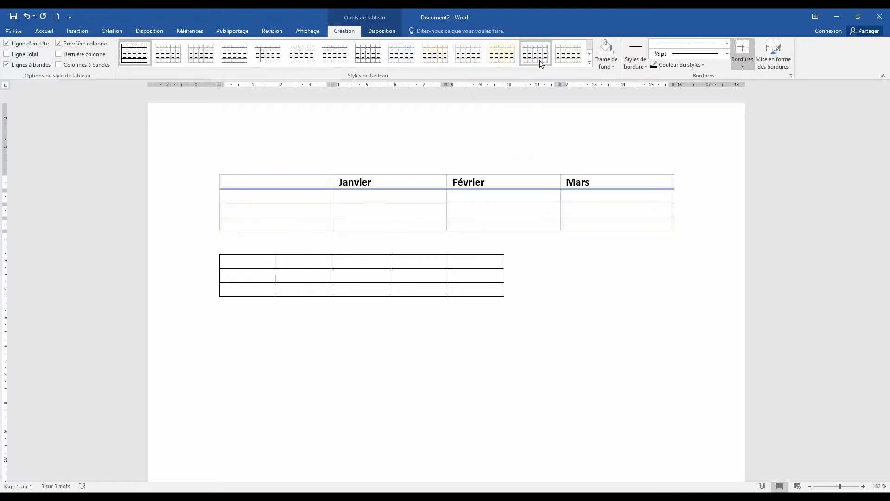
left_click(589, 65)
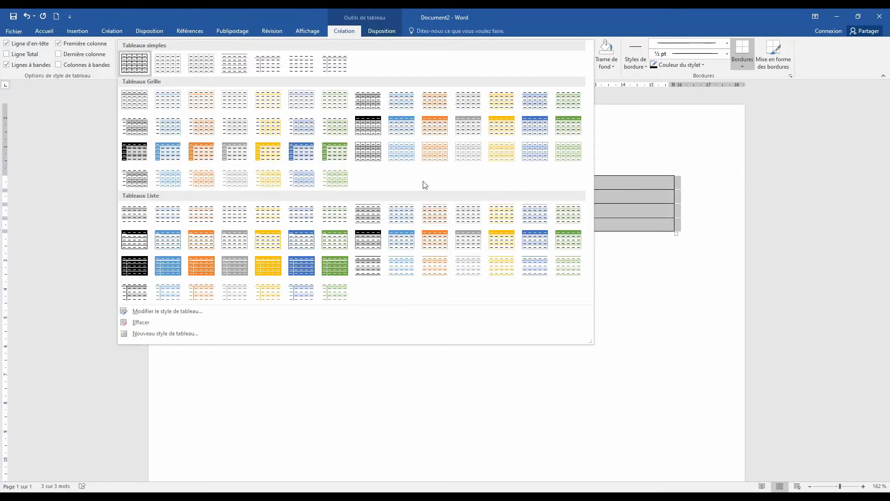
left_click(411, 242)
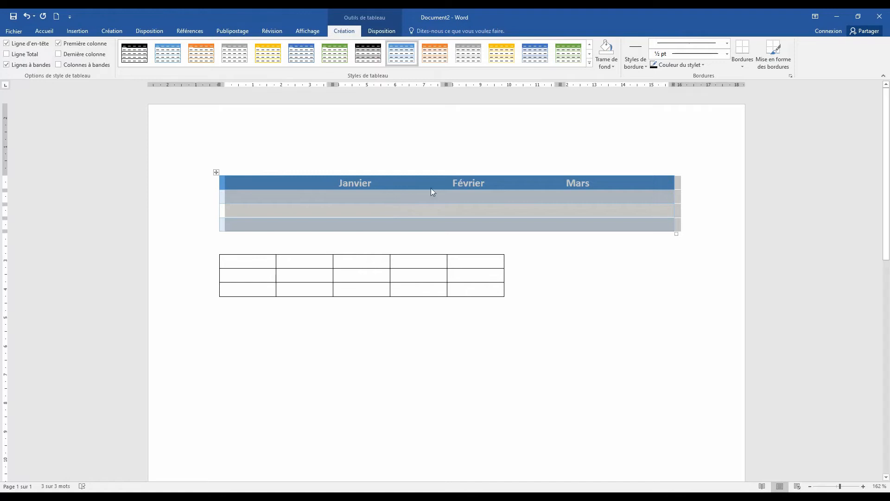
left_click(589, 62)
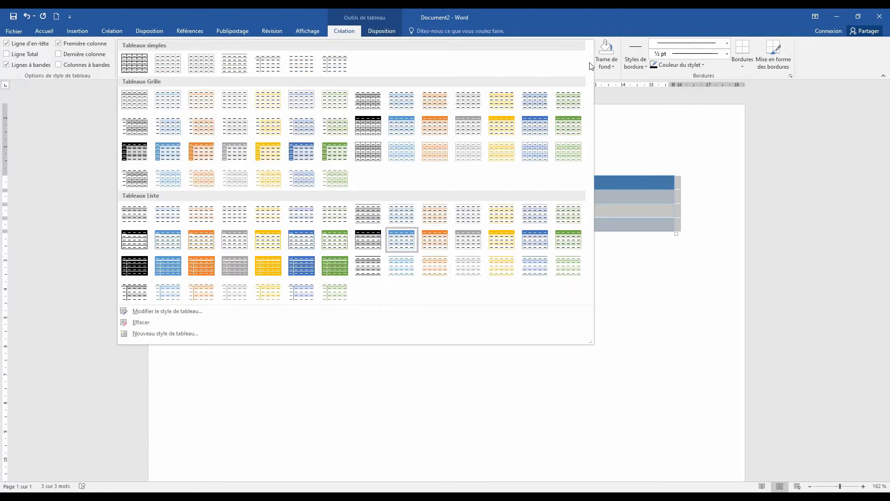
left_click(131, 65)
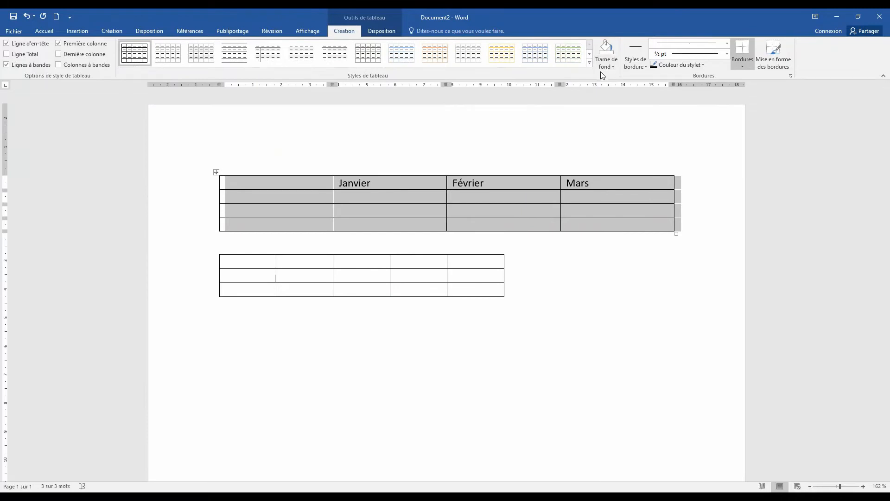
left_click(615, 66)
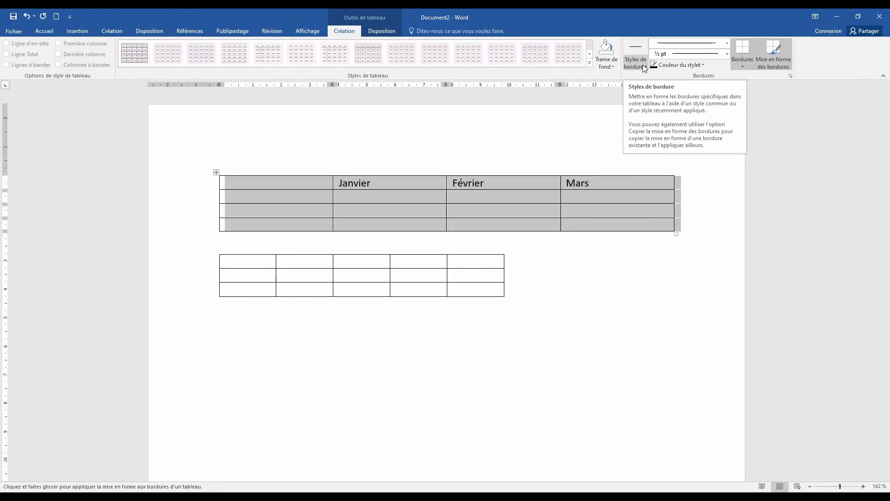
Apply gold double-line ½ pt outside borders to the month table.
left_click(644, 66)
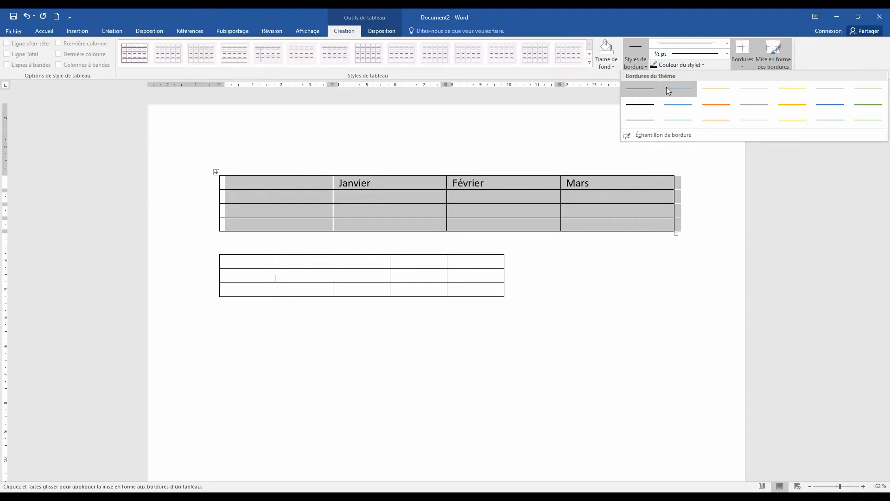
left_click(639, 122)
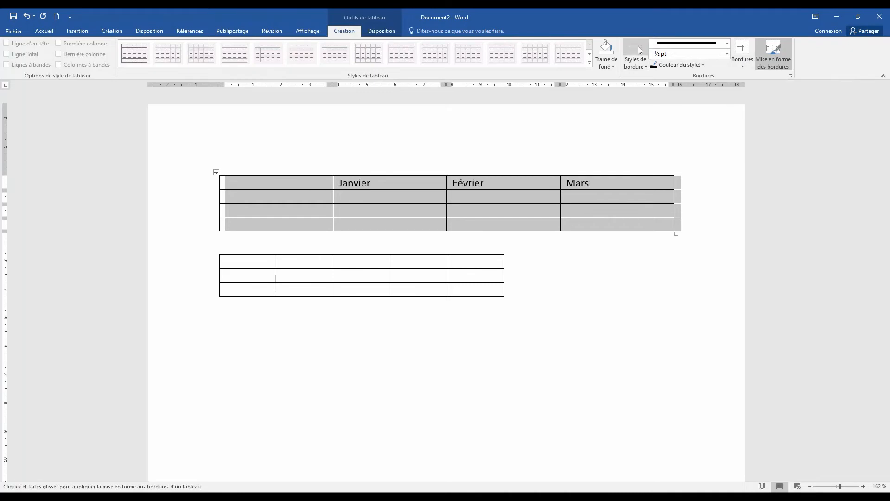
left_click(726, 44)
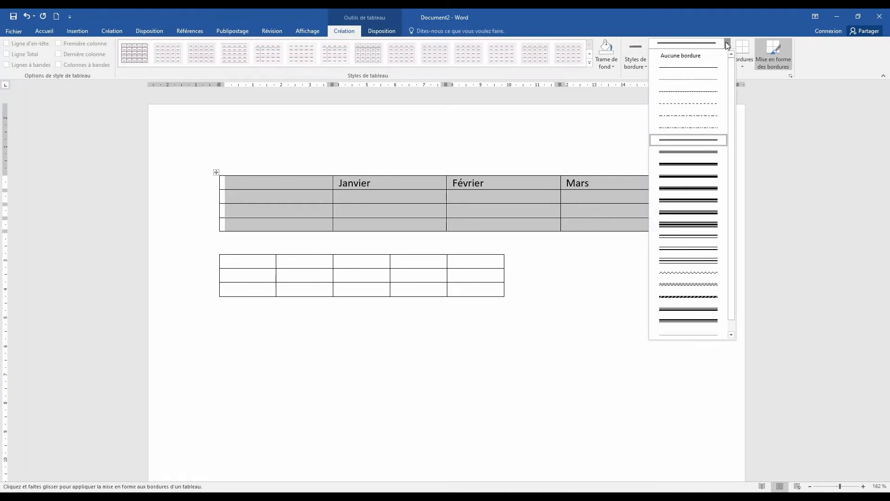
left_click(726, 45)
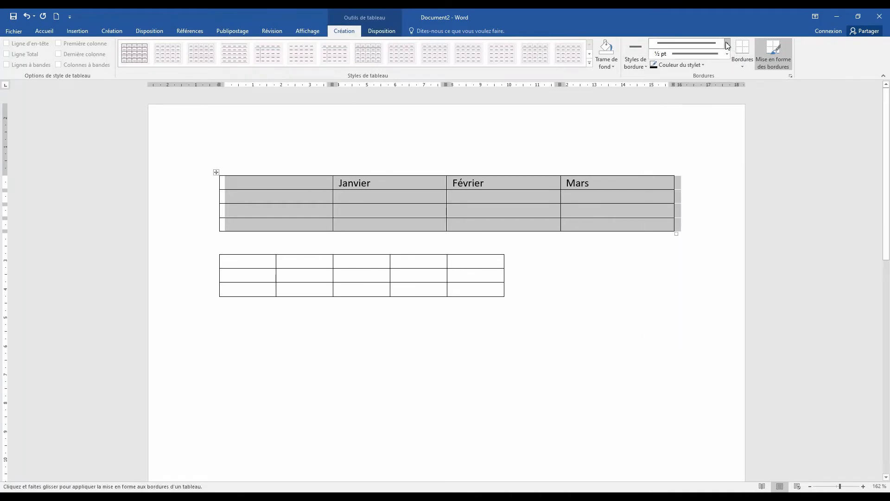
left_click(705, 65)
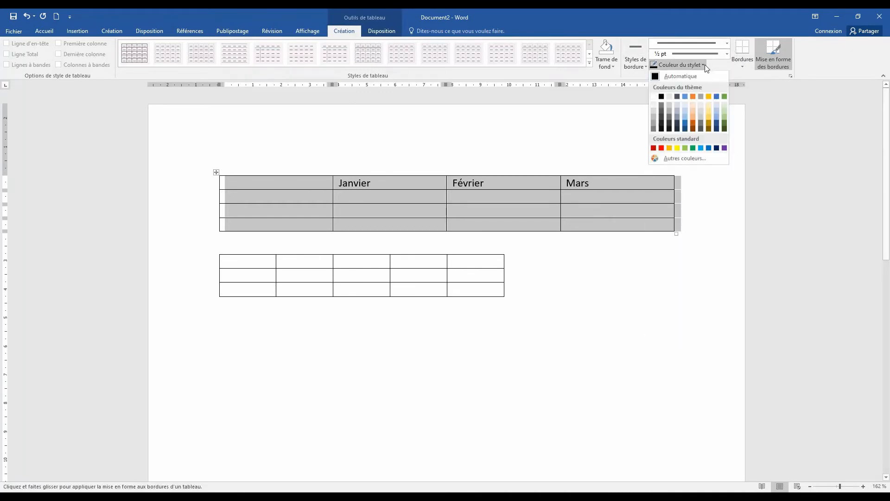
left_click(710, 96)
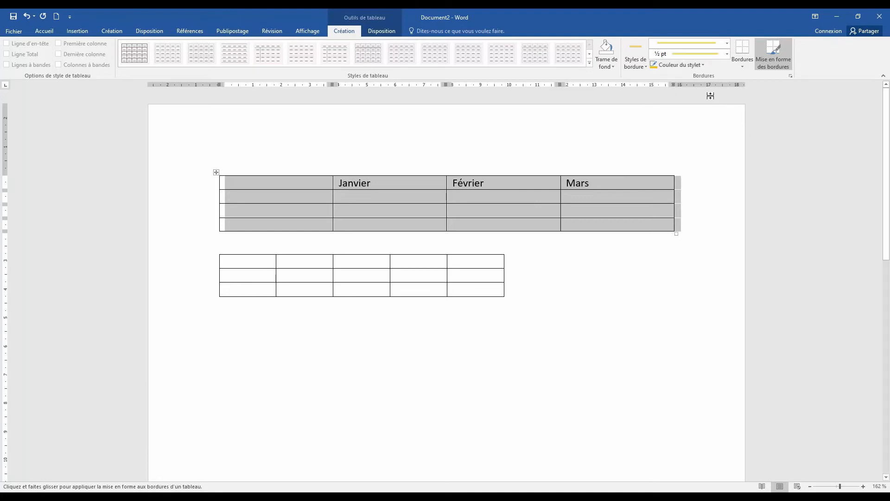
left_click(743, 63)
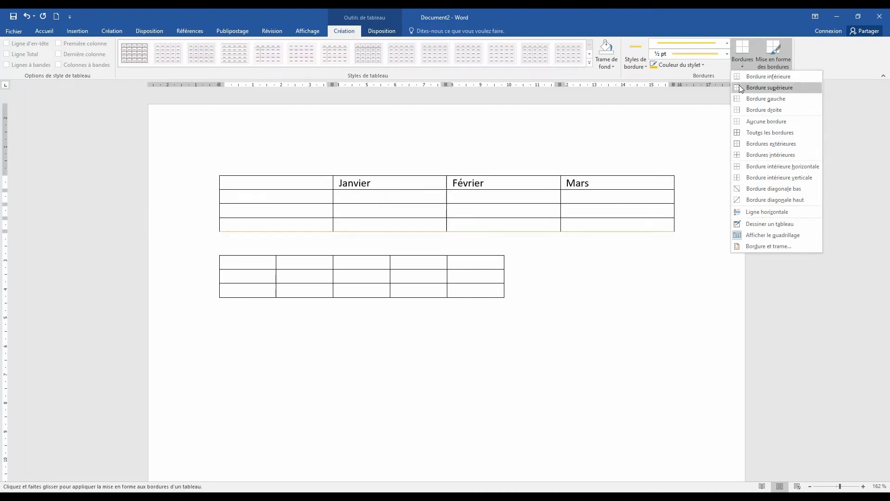
left_click(738, 145)
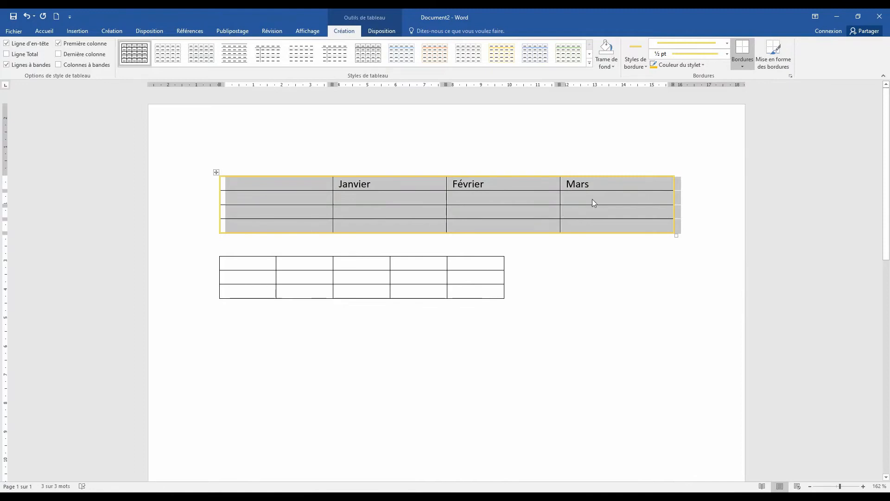
Apply blue single-line 1 ½ pt inside borders to the month table.
left_click(646, 69)
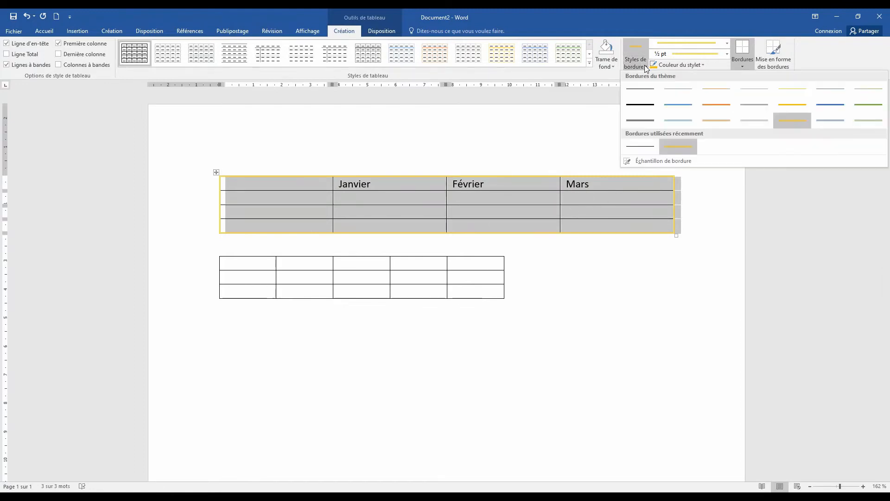
left_click(678, 88)
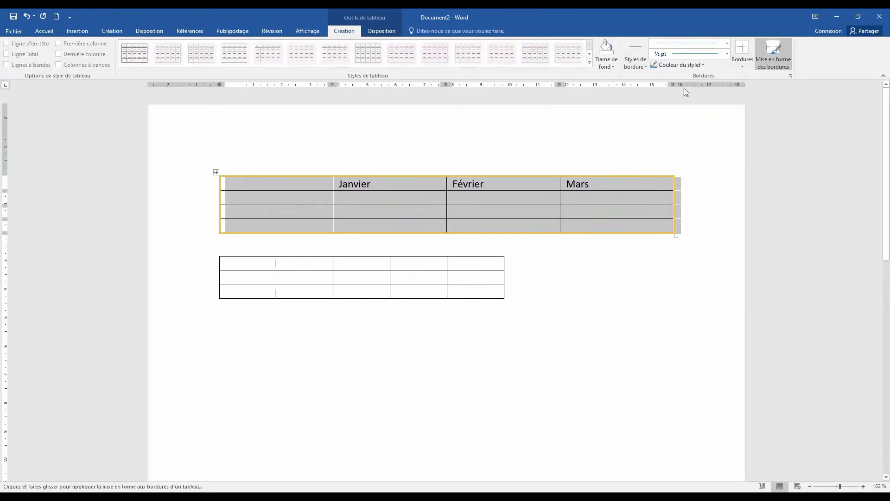
left_click(727, 53)
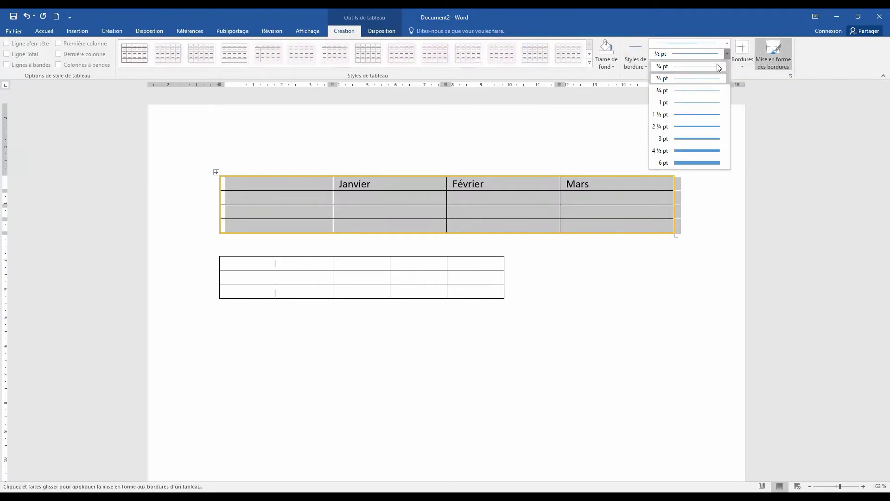
left_click(691, 114)
left_click(743, 63)
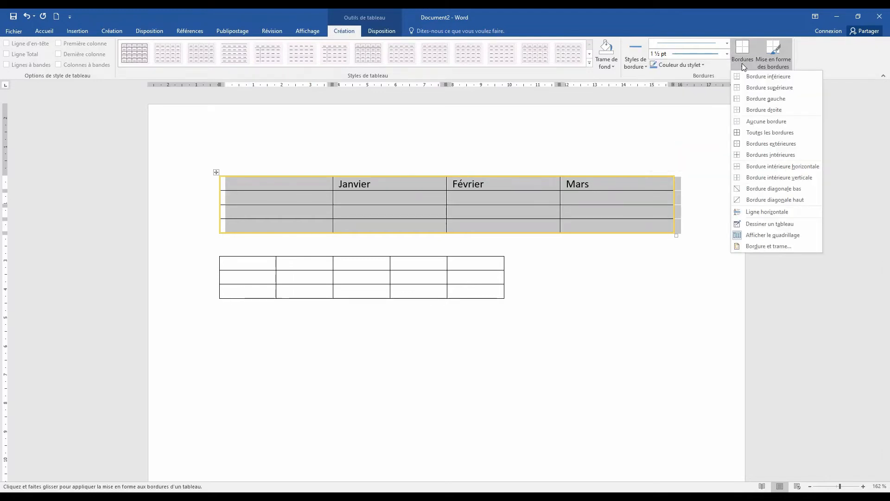
left_click(750, 157)
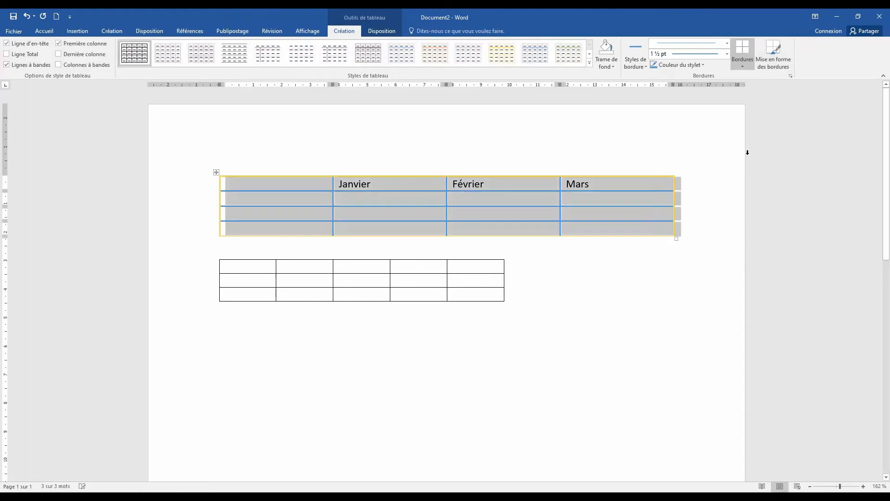
Insert a new row below the second row of the month table.
left_click(387, 33)
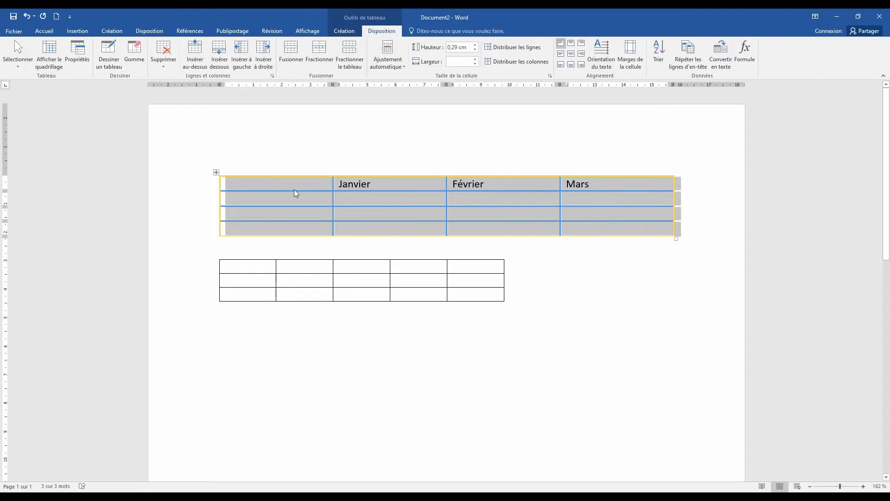
left_click(204, 205)
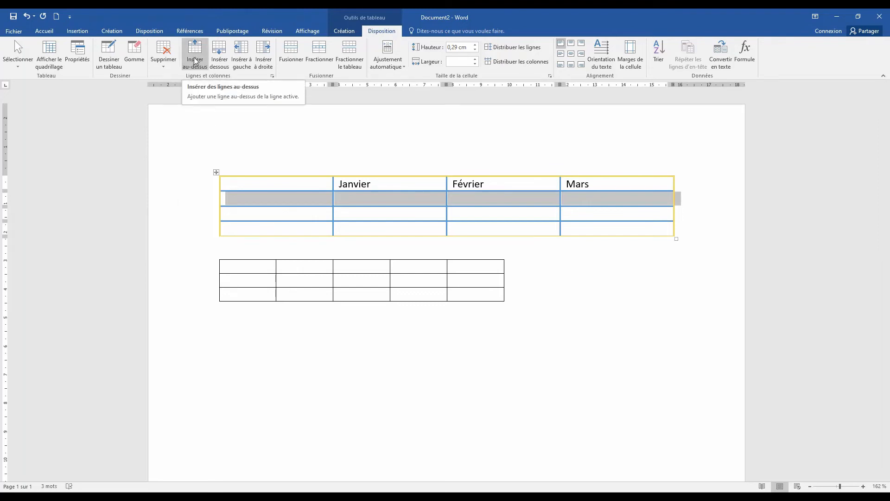
left_click(220, 58)
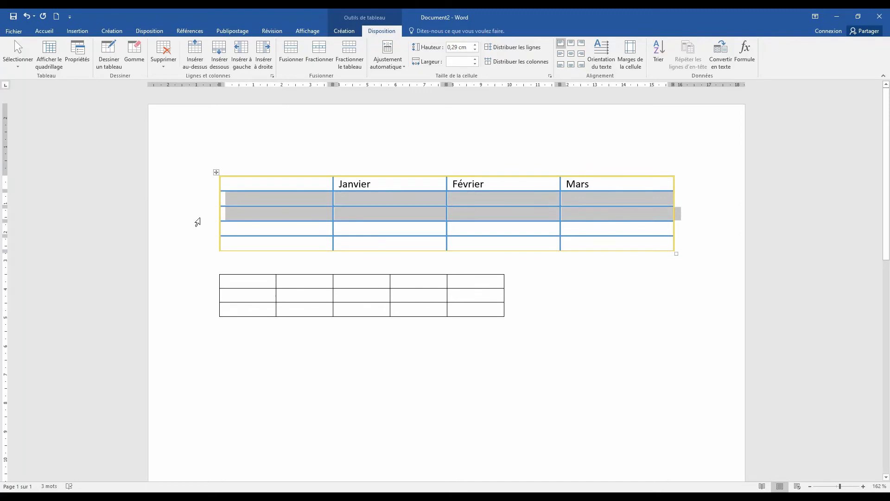
Insert an empty column to the right of the Janvier column and delete it again.
left_click(377, 171)
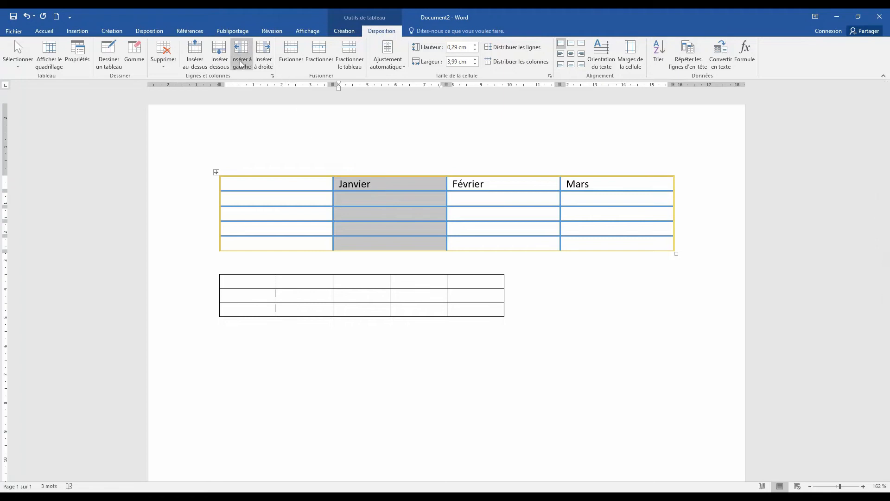
left_click(264, 63)
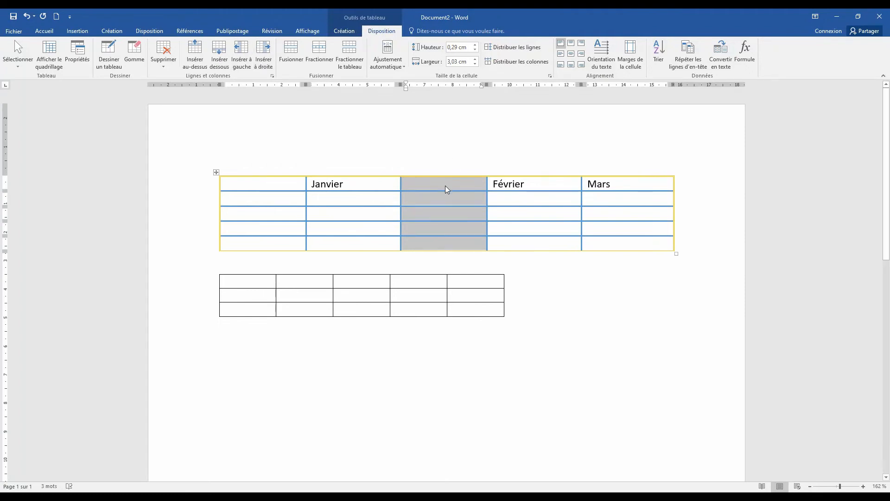
left_click(164, 68)
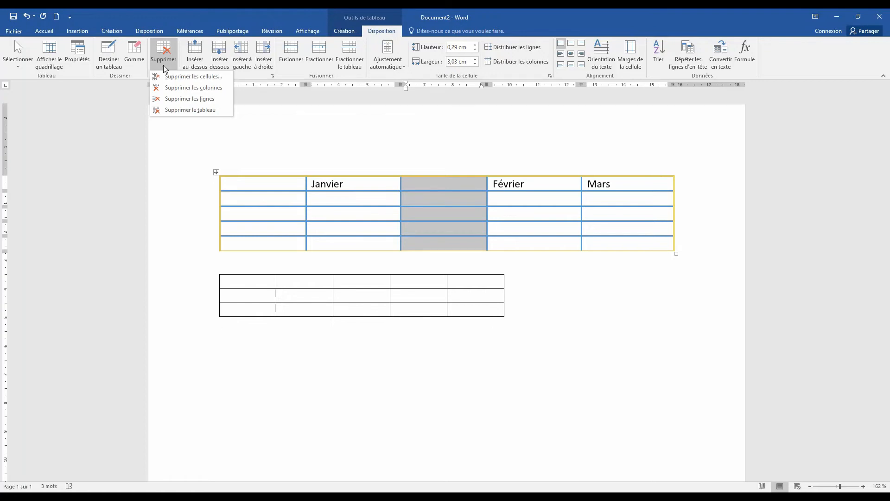
left_click(193, 88)
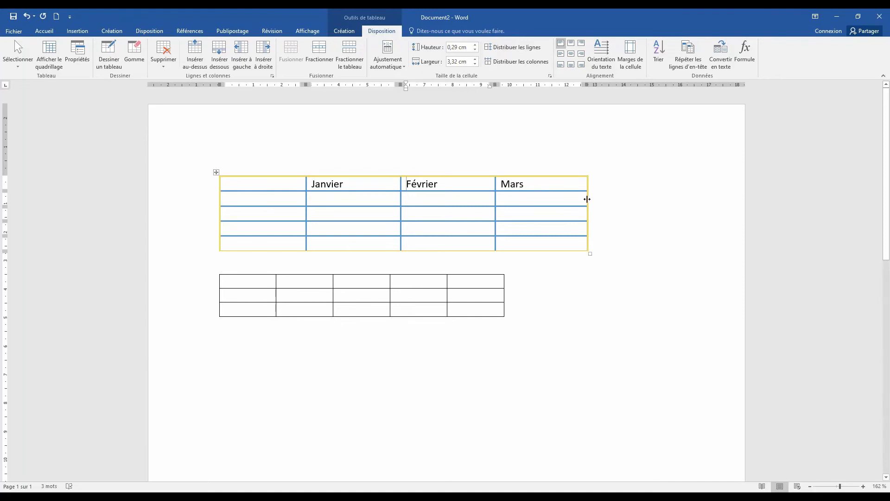
Extend the month table's right edge to about the 15 cm ruler mark and widen the Février column to about 4.38 cm.
left_click(587, 199)
left_click_drag(587, 199, 654, 199)
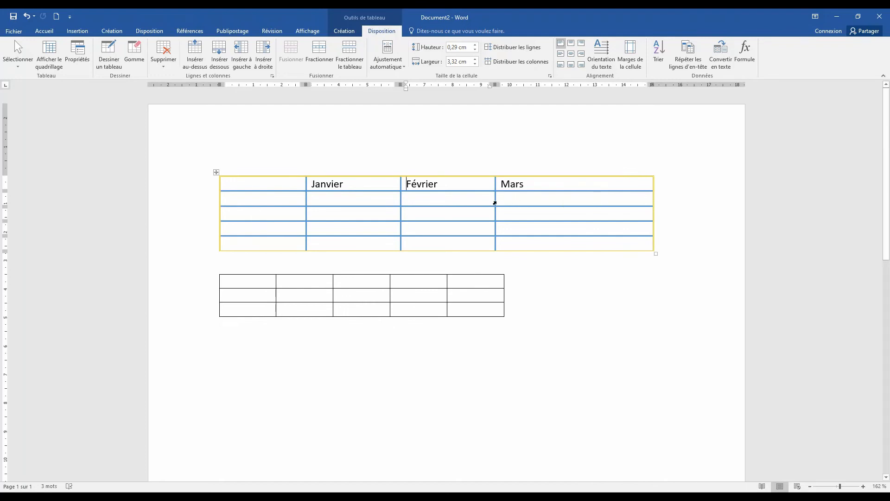
left_click_drag(495, 201, 525, 201)
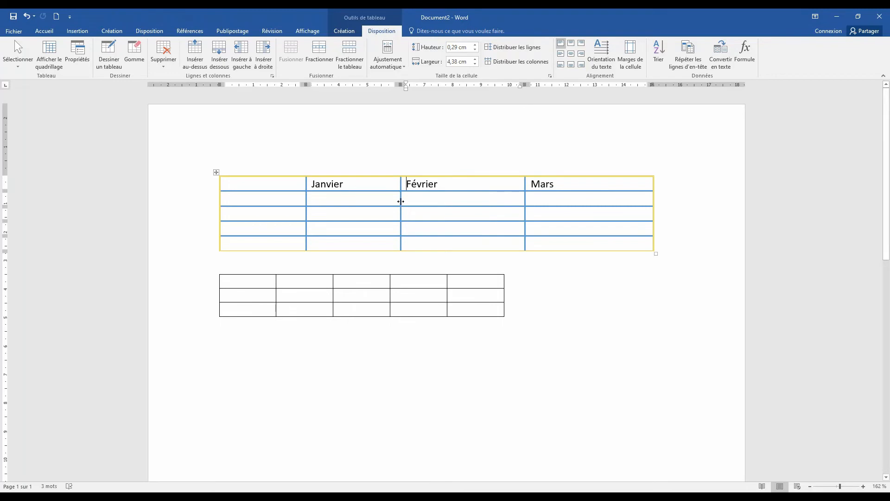
mouse_move(401, 201)
left_mouse_down()
mouse_move(425, 201)
mouse_move(401, 201)
left_mouse_up()
Make the month table's third row taller and undo that height change.
left_click_drag(243, 221, 243, 236)
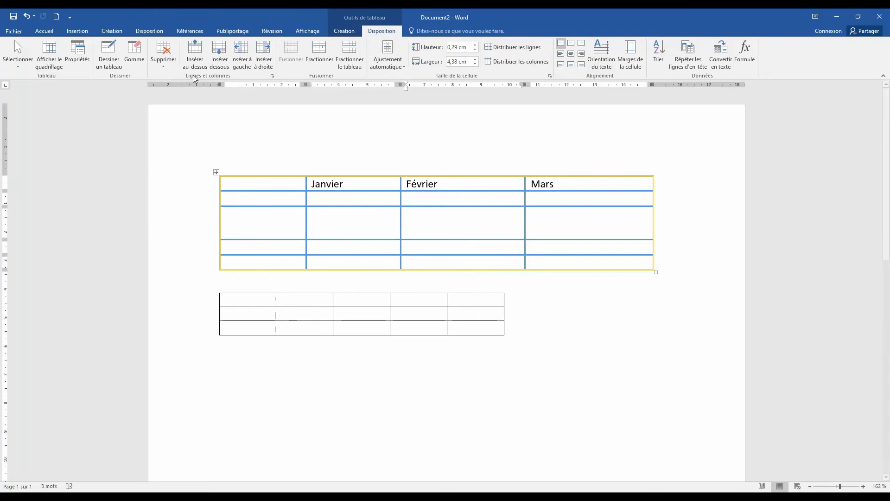
left_click(28, 16)
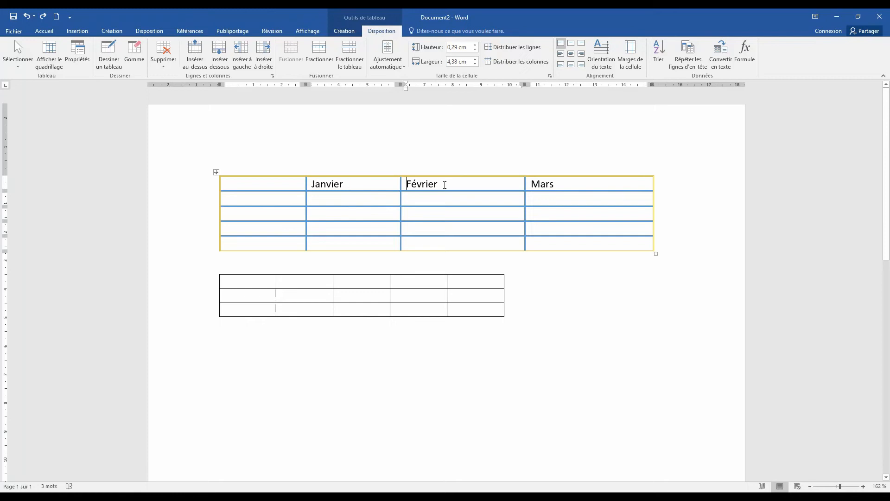
Merge the two cells under Janvier and Février in the month table's second row.
left_click(350, 200)
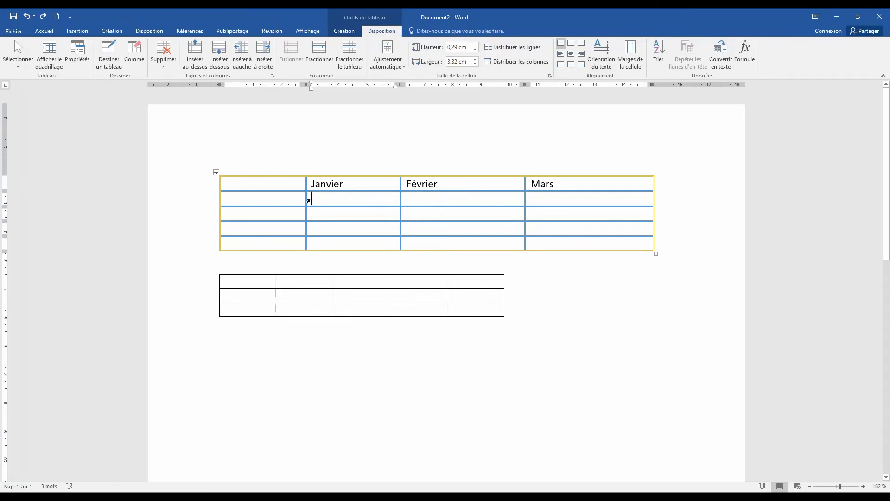
left_click_drag(308, 201, 432, 206)
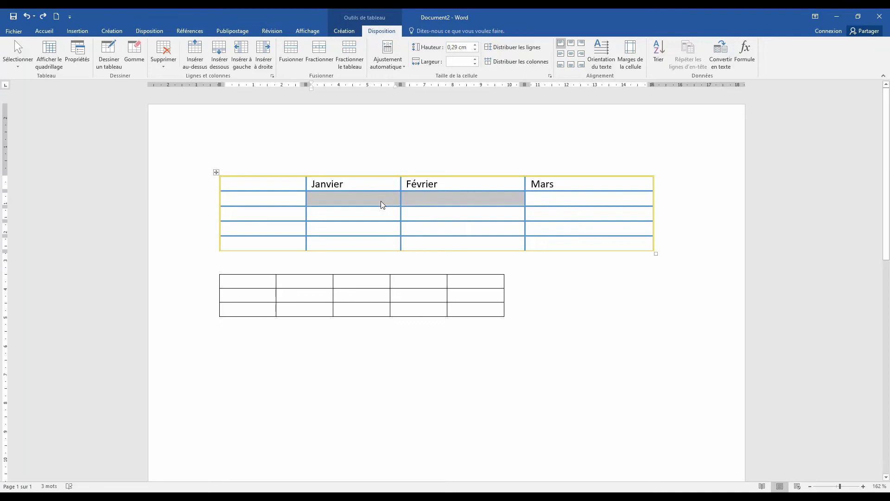
left_click(297, 52)
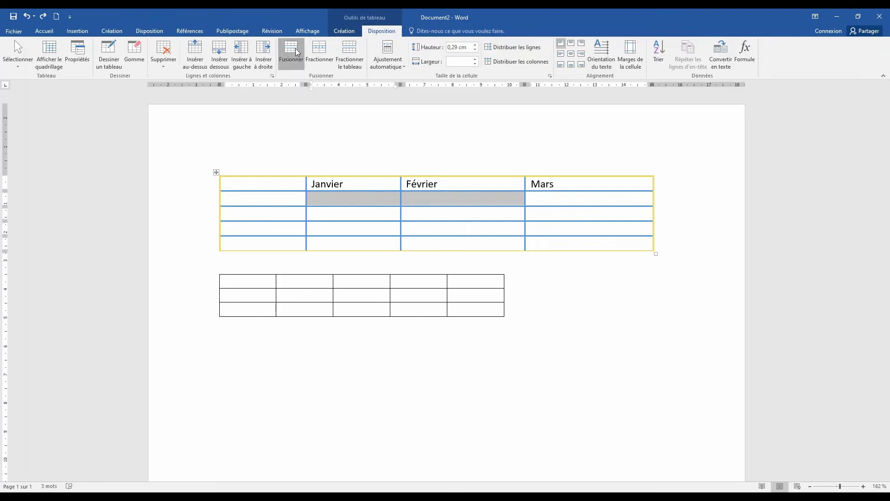
left_click(434, 226)
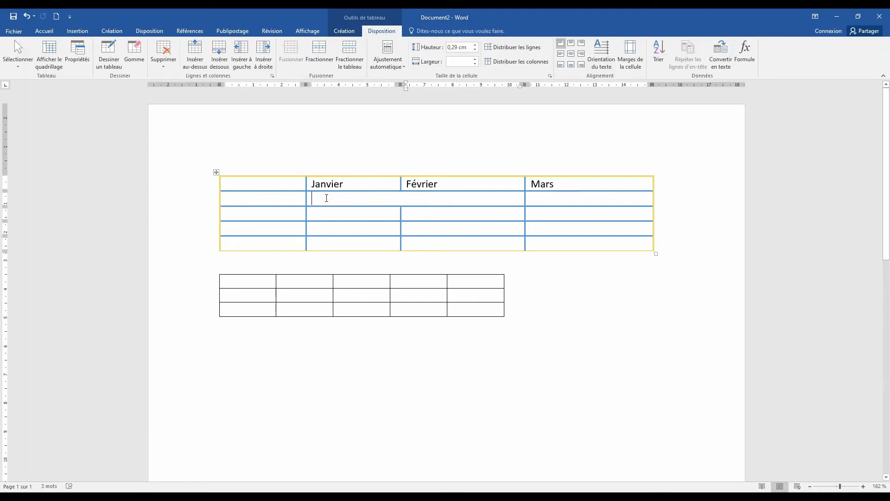
Fill the merged cell with a run of repeated k characters as test text and erase it completely.
type("kkk")
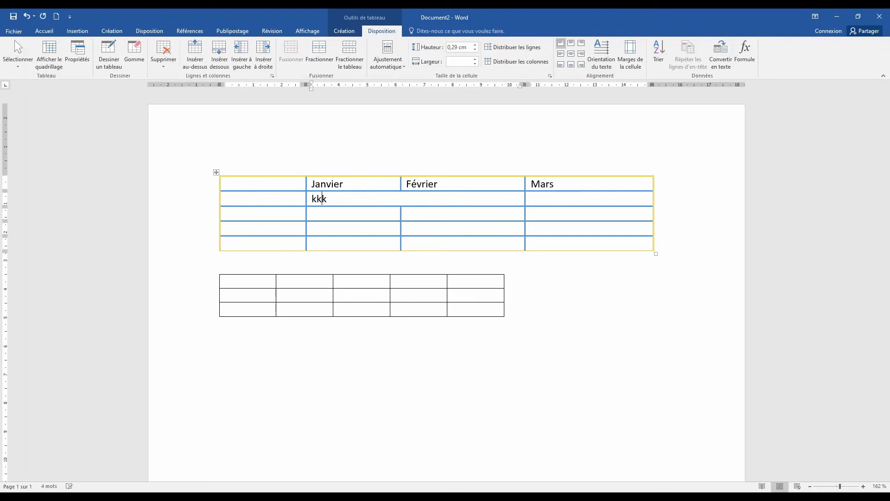
type("kkkkkkkkkkkkkkkkkkkkkkkkkkk")
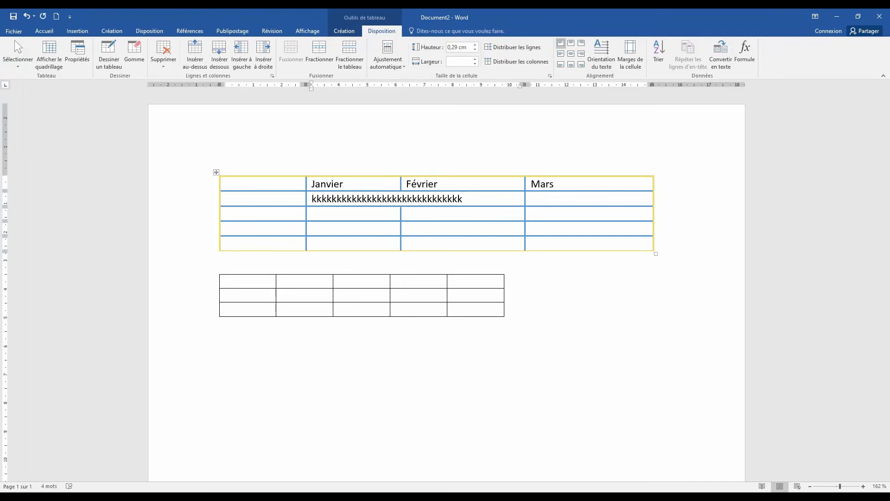
key("BackSpace")
key("BackSpace")
key("BackSpace")
key("BackSpace")
key("BackSpace")
key("BackSpace")
key("BackSpace")
key("BackSpace")
key("BackSpace")
key("BackSpace")
key("BackSpace")
key("BackSpace")
key("BackSpace")
key("BackSpace")
key("BackSpace")
key("BackSpace")
key("BackSpace")
key("BackSpace")
key("BackSpace")
key("BackSpace")
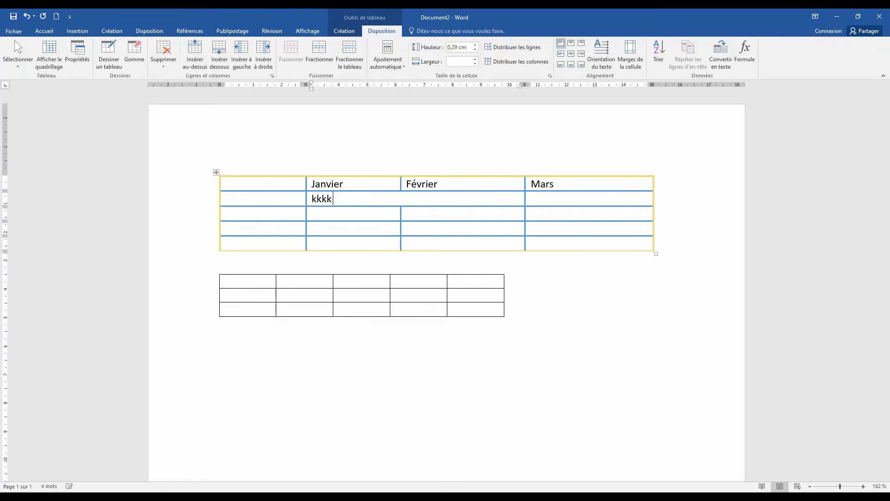
key("BackSpace")
key("BackSpace")
key("BackSpace")
key("BackSpace")
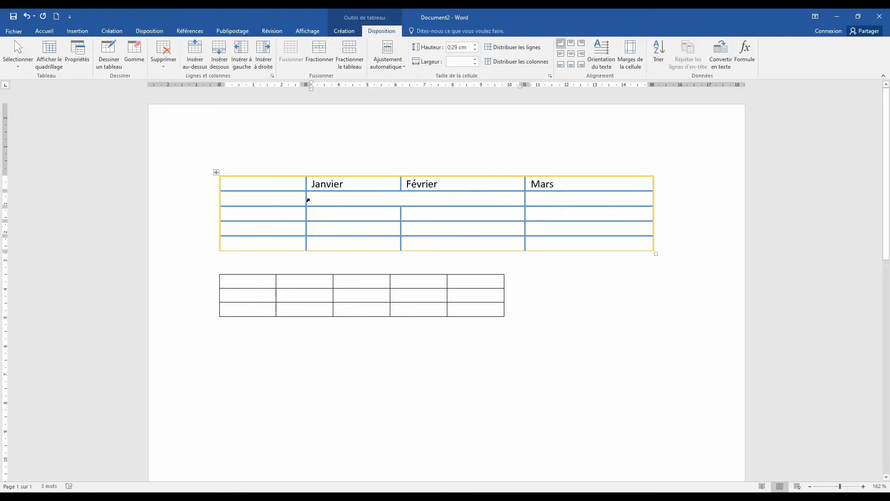
Split the merged cell under Janvier and Février into 2 columns and 1 row.
left_click_drag(315, 202, 377, 202)
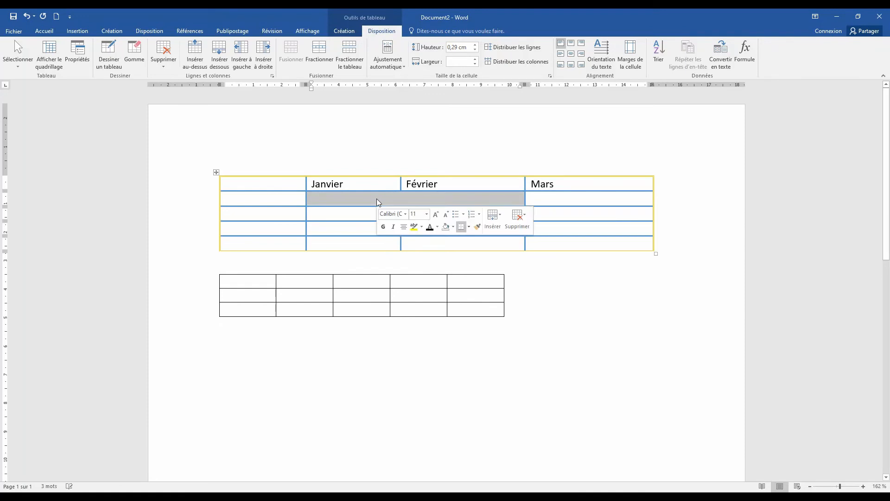
left_click(323, 54)
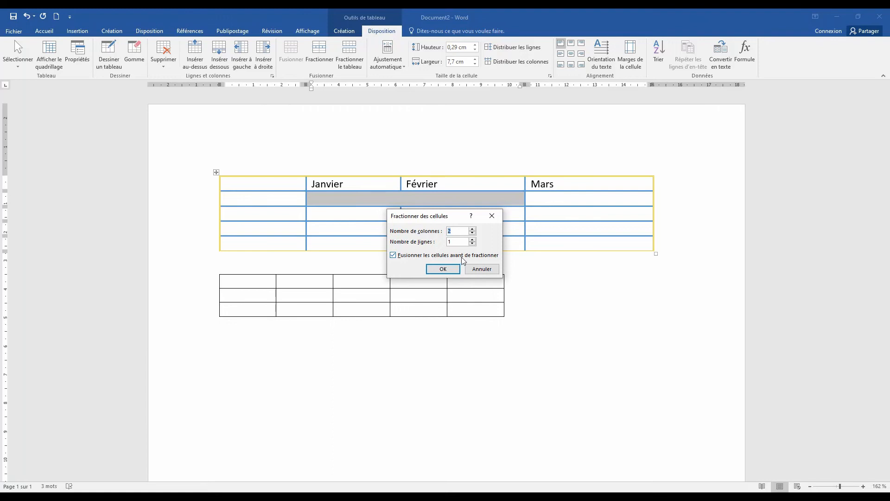
left_click(440, 269)
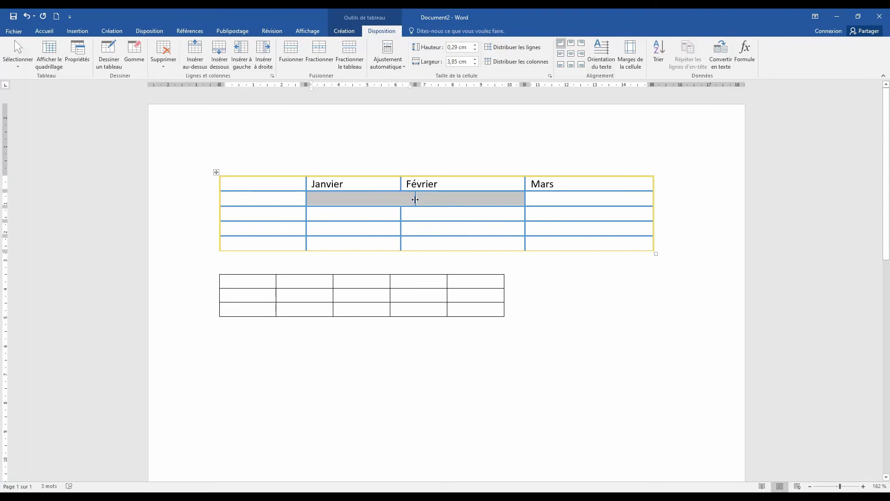
Move the divider between the two split cells to roughly match the border between the Janvier and Février columns.
left_click(325, 197)
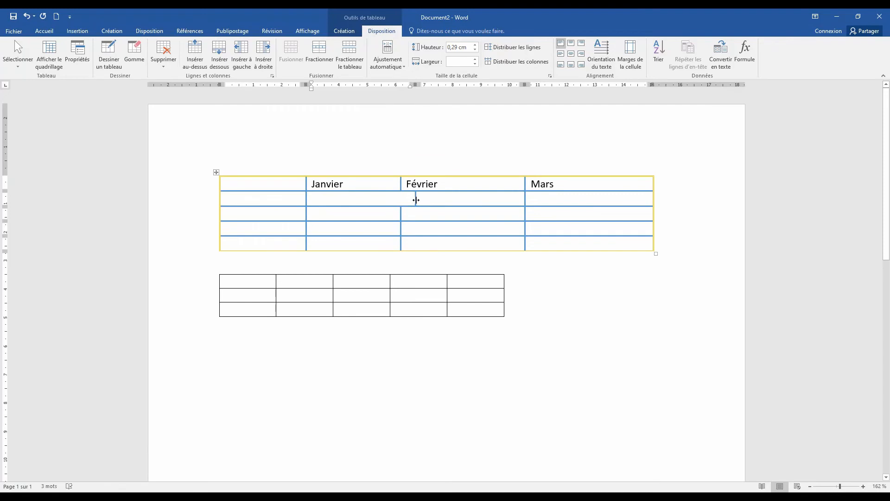
left_click_drag(416, 200, 401, 199)
left_click_drag(390, 87, 395, 87)
left_click_drag(399, 198, 404, 198)
left_click_drag(404, 198, 399, 198)
Set the width of the Février column to 4 cm from its second-row cell.
left_click(547, 197)
left_click(429, 199)
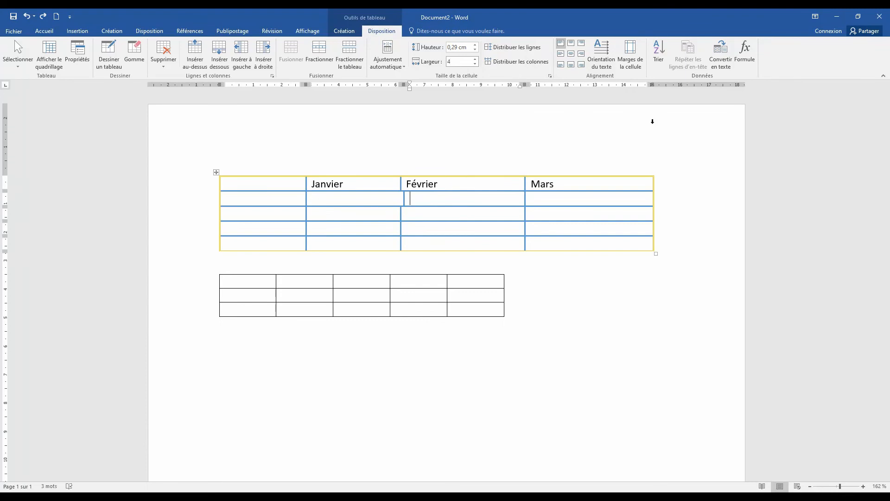
left_click(552, 202)
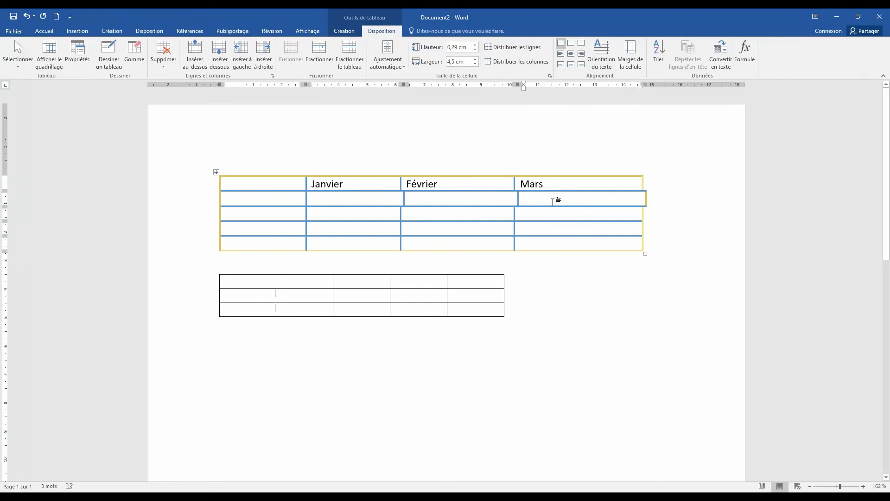
Set the width of the Février column to 4.5 cm.
left_click(429, 198)
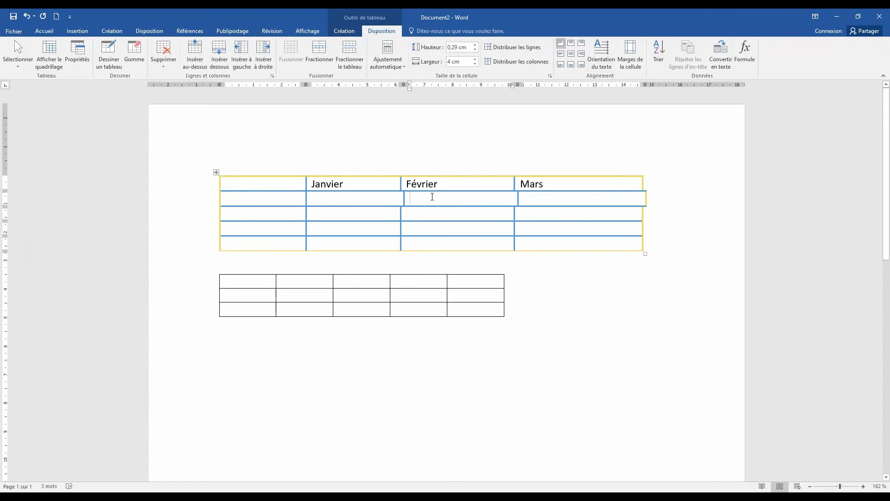
left_click(454, 62)
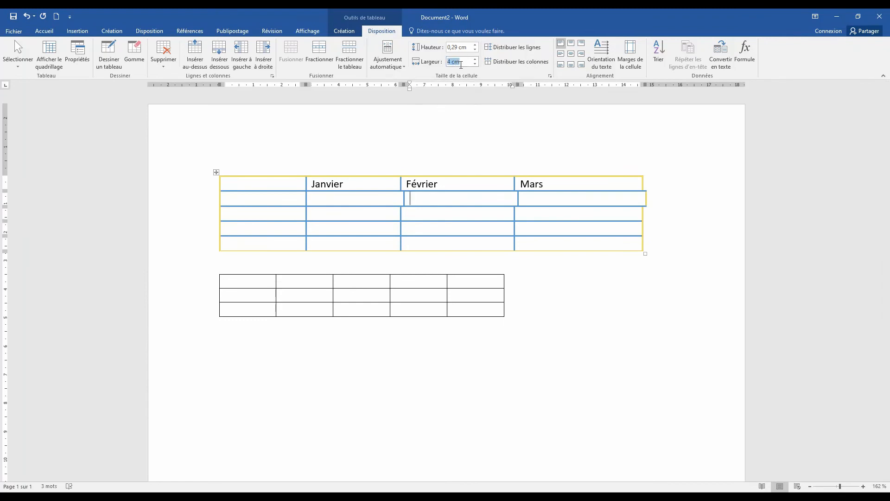
left_click(457, 62)
type(",5")
key("Return")
key("Return")
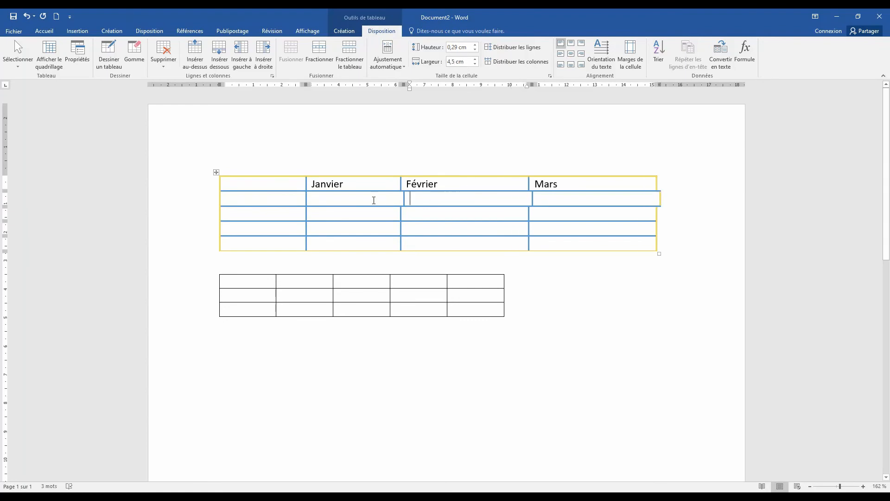
Set the width of the Janvier column to 4.5 cm from its second-row cell.
left_click(327, 196)
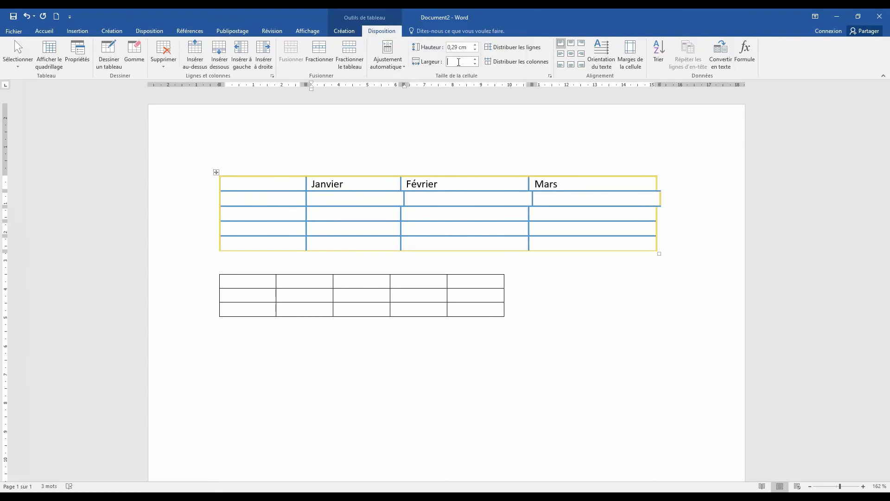
type("4,5")
key("Return")
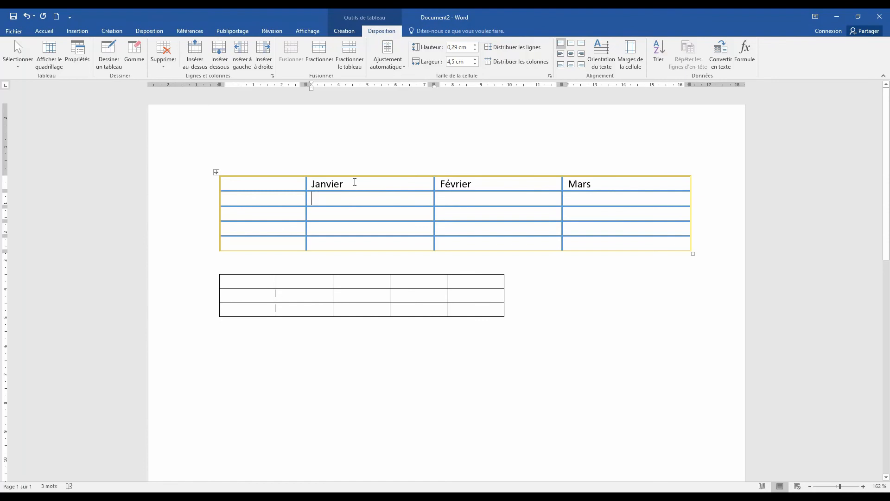
Try top-centre, top-right and middle-left alignment on the Janvier cell, ending with the text centred horizontally and vertically.
left_click_drag(346, 184, 310, 184)
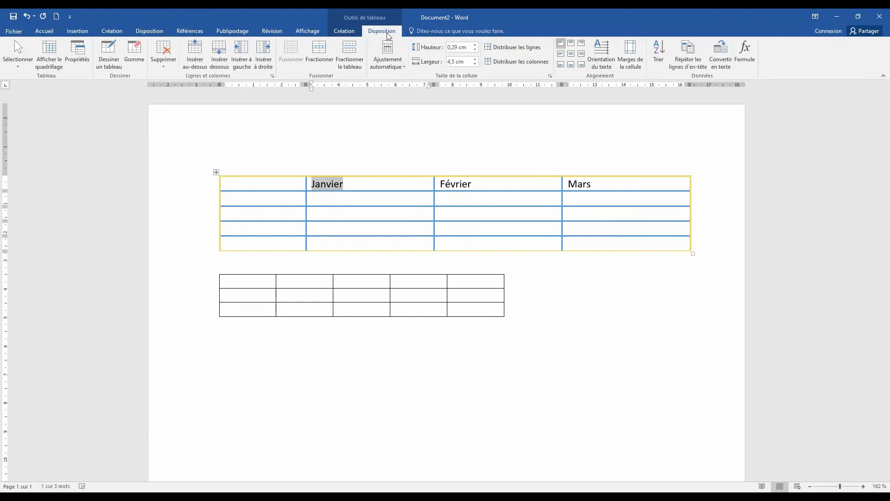
left_click(571, 45)
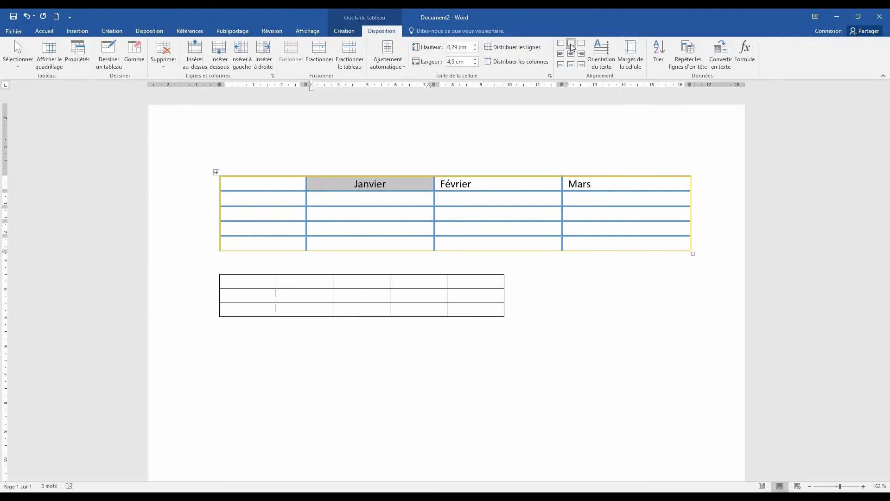
left_click(582, 44)
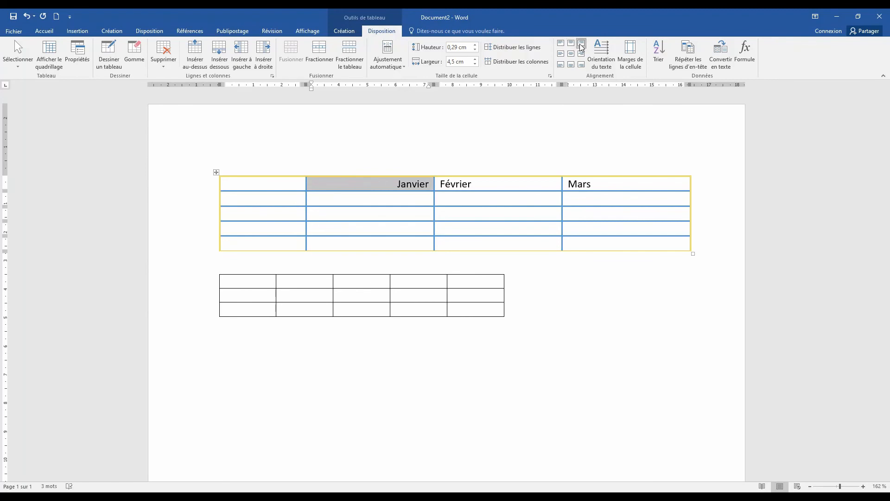
left_click(561, 54)
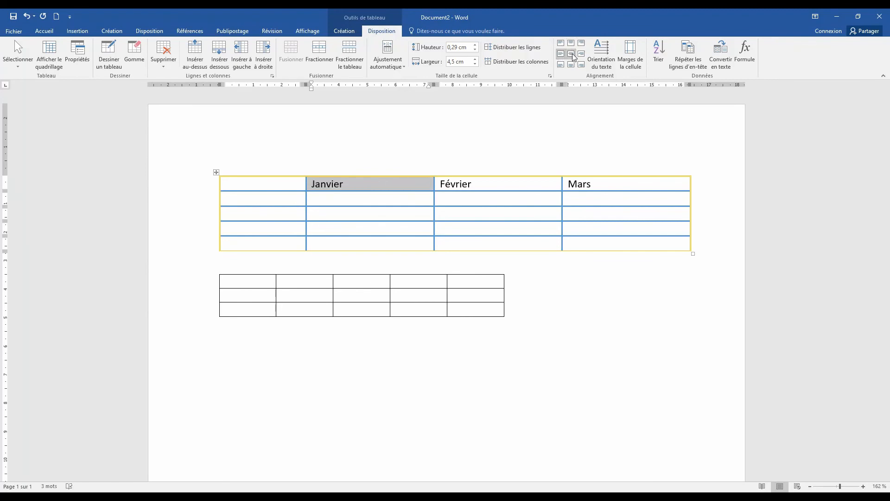
left_click(570, 53)
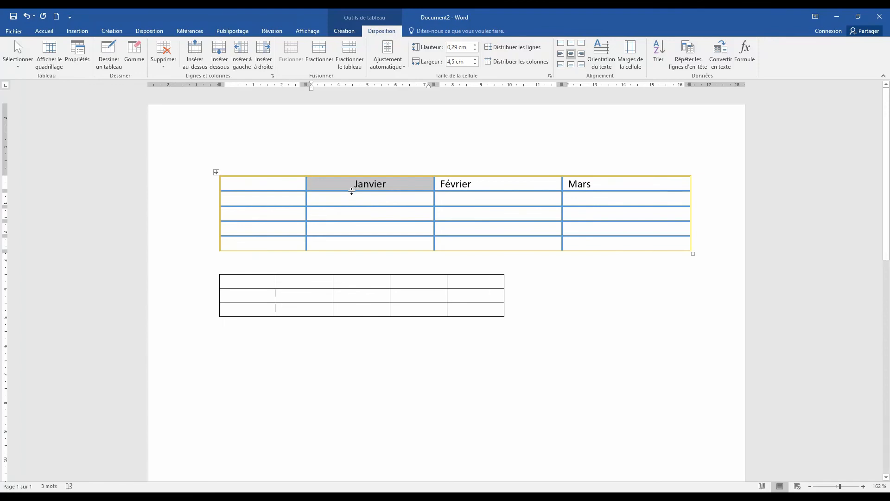
Heighten the header row to about 1.69 cm, try middle-left and top-left alignment on Janvier, and re-centre its text horizontally and vertically.
mouse_move(352, 191)
left_mouse_down()
mouse_move(351, 225)
mouse_move(349, 200)
left_mouse_up()
left_click(463, 215)
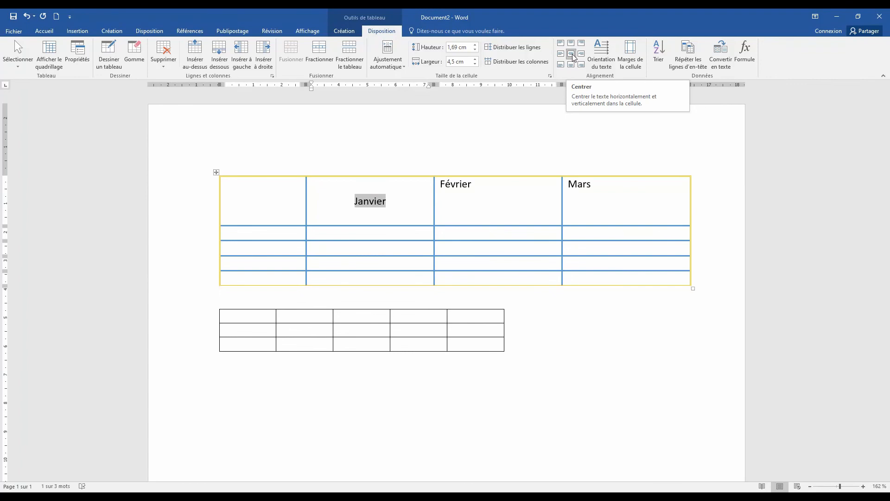
left_click(561, 54)
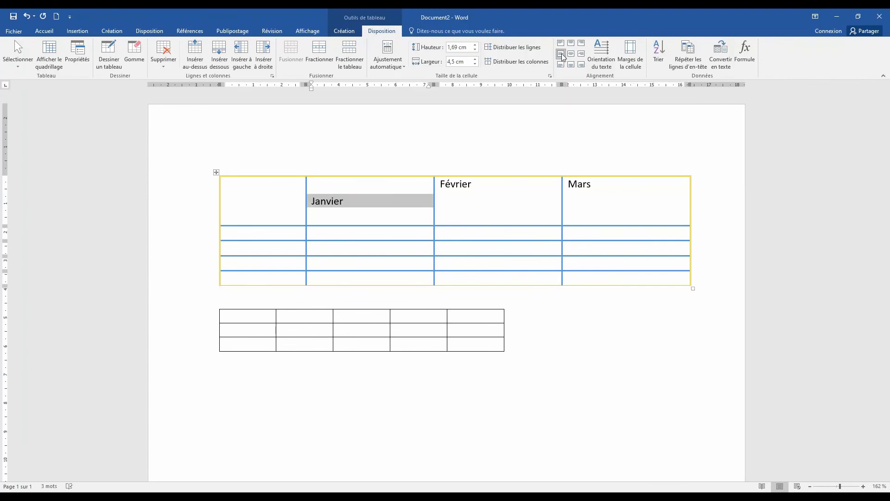
left_click(562, 44)
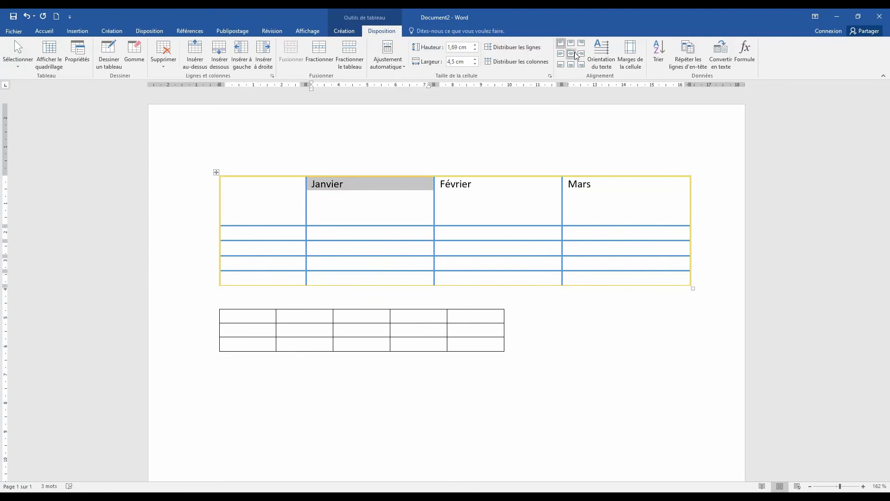
left_click(571, 53)
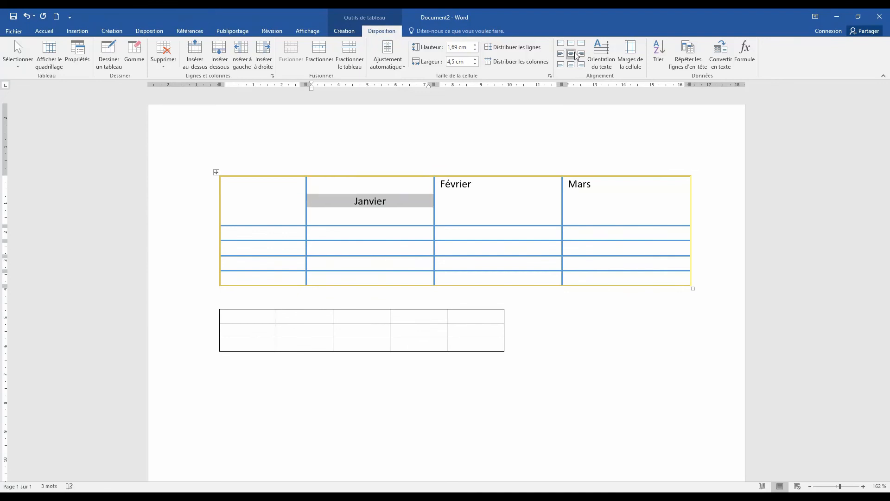
Cycle the Janvier text through the available vertical orientations and return it to horizontal.
left_click(608, 66)
left_click(608, 66)
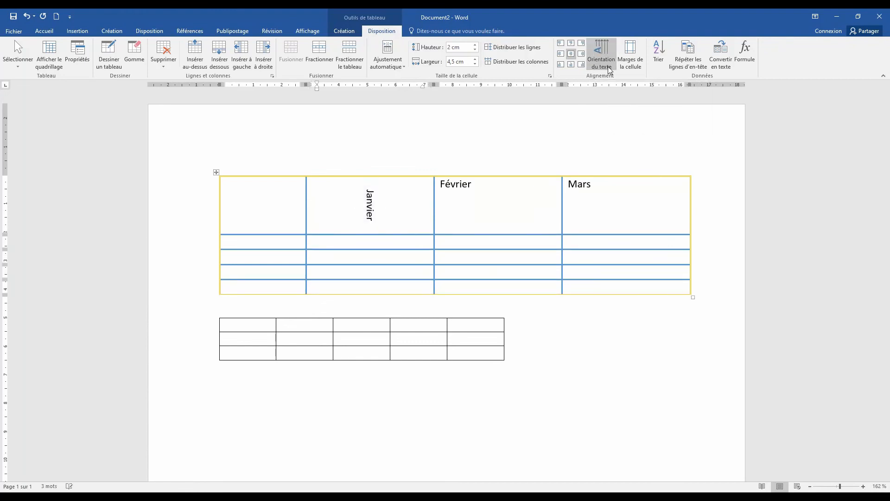
left_click(608, 66)
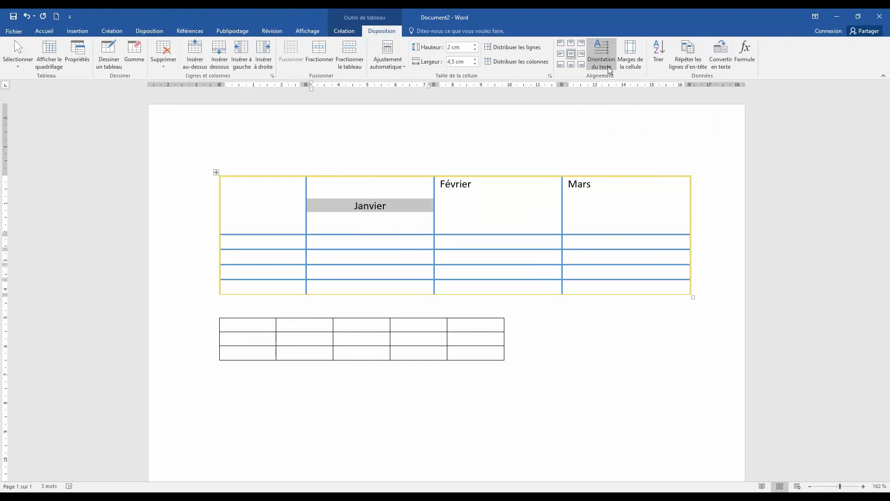
left_click(608, 66)
left_click(608, 65)
left_click(609, 66)
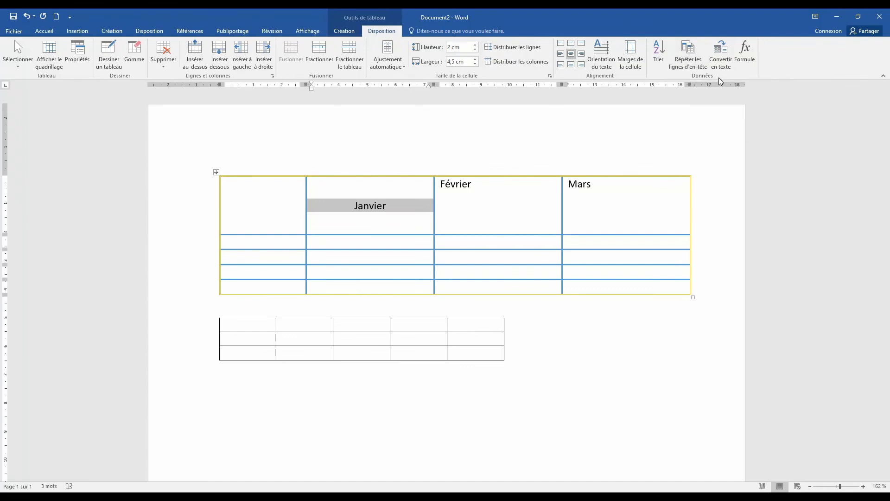
Fill the four cells below Janvier with hjgj, dghfdgh, gfhgf and mokiliu.
left_click(314, 242)
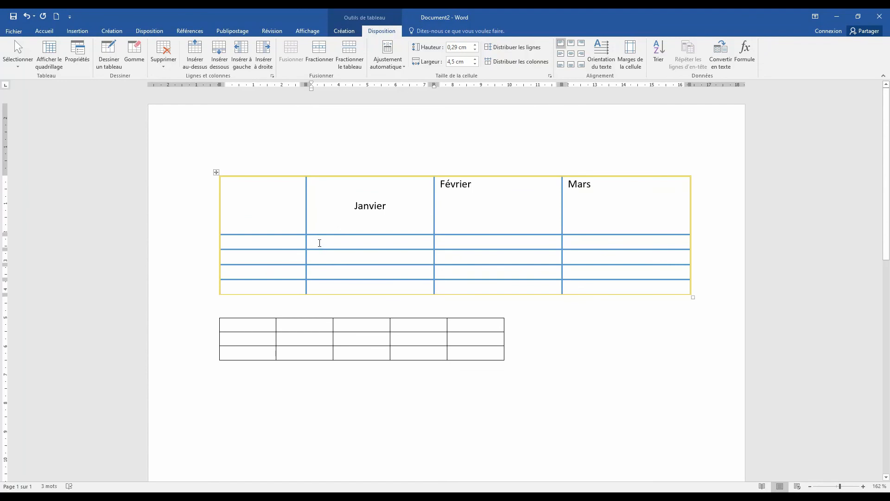
type("hjgj")
left_click(321, 258)
type("dghfdgh")
left_click(320, 270)
type("gfhgf")
left_click(321, 286)
type("mokiliu")
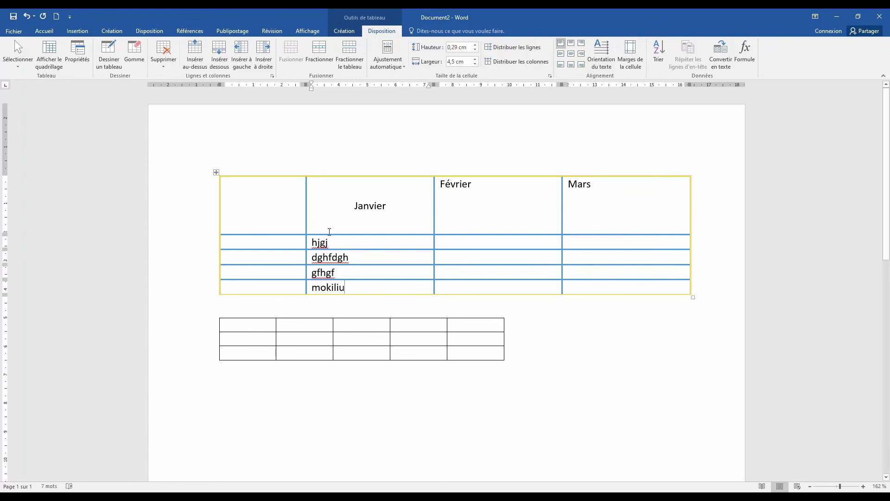
Sort the whole month table by Colonne 1 as text in ascending order, treating the first row as a header.
left_click(217, 173)
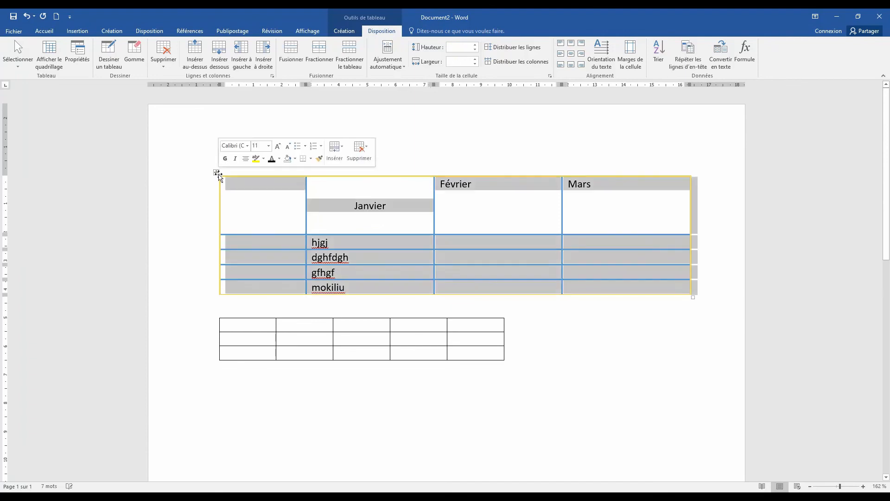
left_click(659, 54)
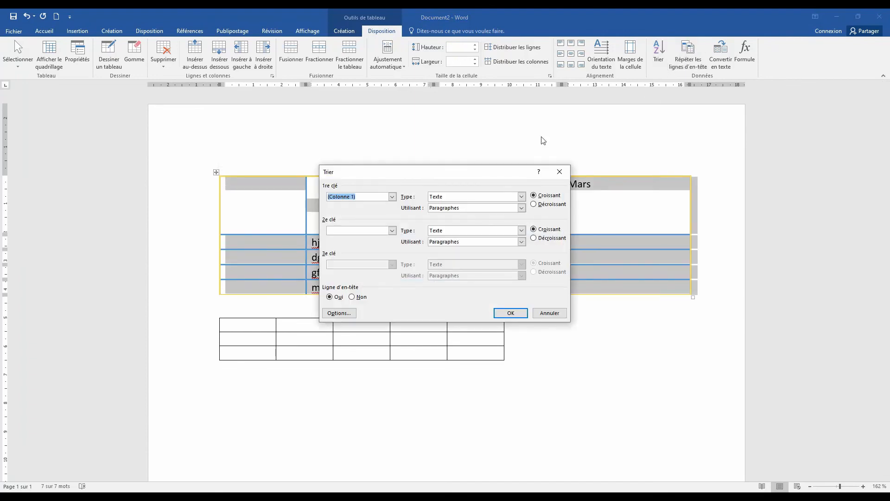
left_click_drag(467, 174, 605, 161)
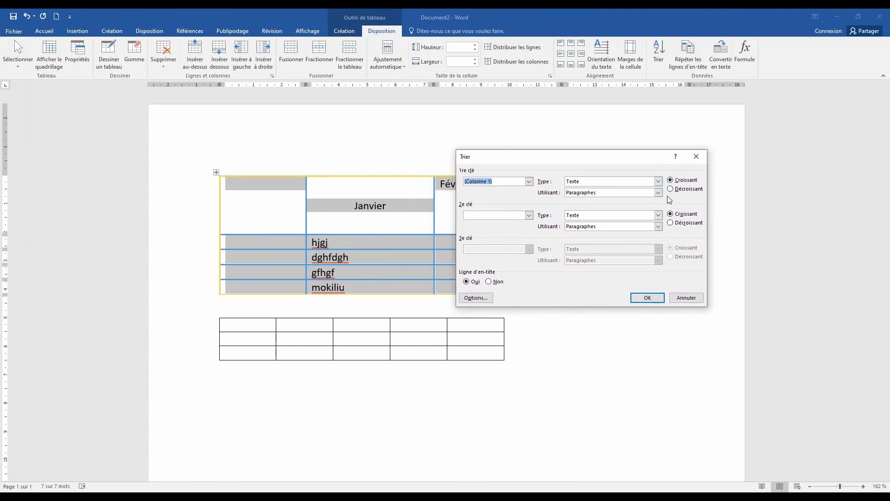
left_click(656, 299)
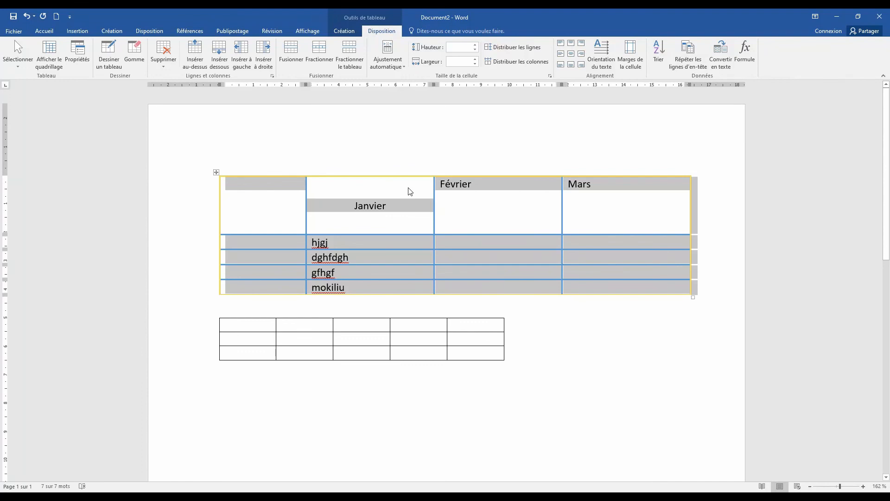
Draw a table cell about 3.53 by 1.69 cm below the second table, add an adjoining cell, and divide that cell with inner lines.
left_click(117, 59)
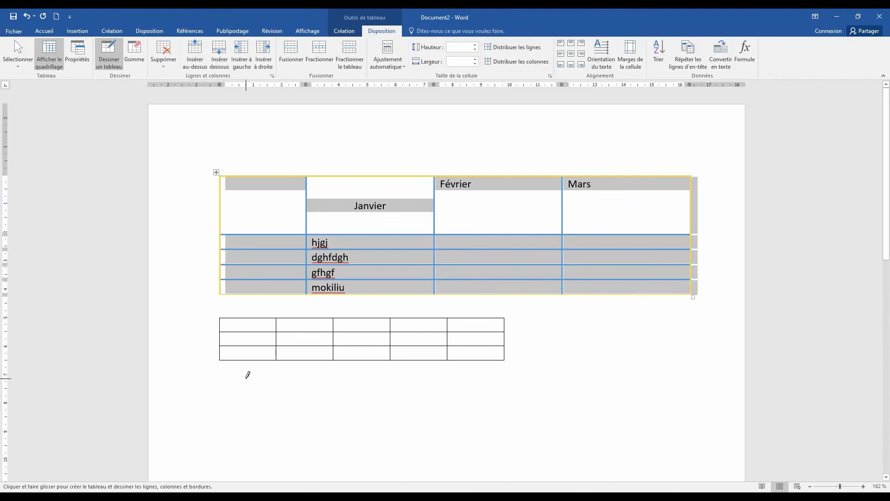
scroll(248, 375, "down", 3)
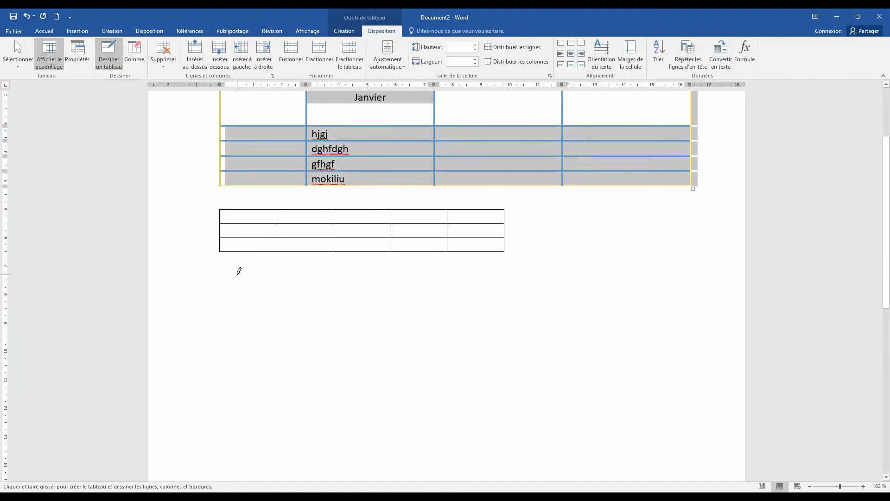
mouse_move(237, 275)
left_mouse_down()
mouse_move(241, 322)
mouse_move(338, 324)
left_mouse_up()
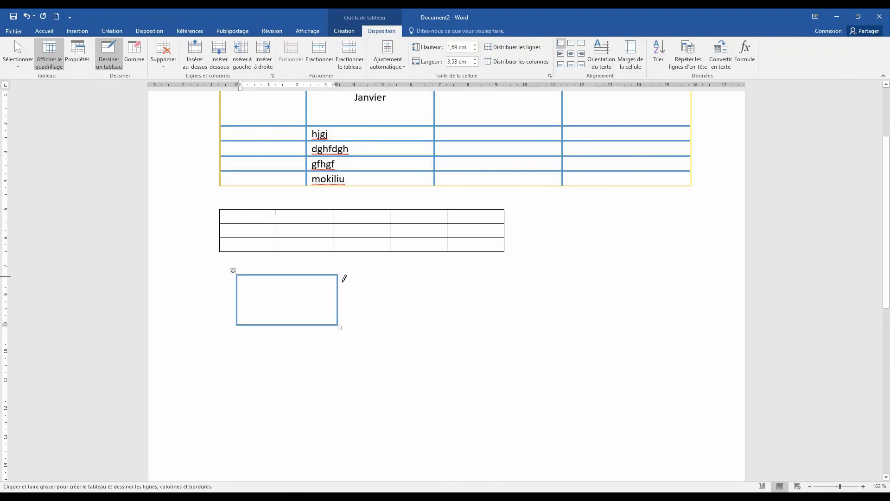
mouse_move(343, 281)
left_mouse_down()
mouse_move(347, 315)
mouse_move(439, 323)
left_mouse_up()
mouse_move(387, 274)
left_mouse_down()
mouse_move(388, 314)
mouse_move(377, 300)
mouse_move(386, 300)
left_mouse_up()
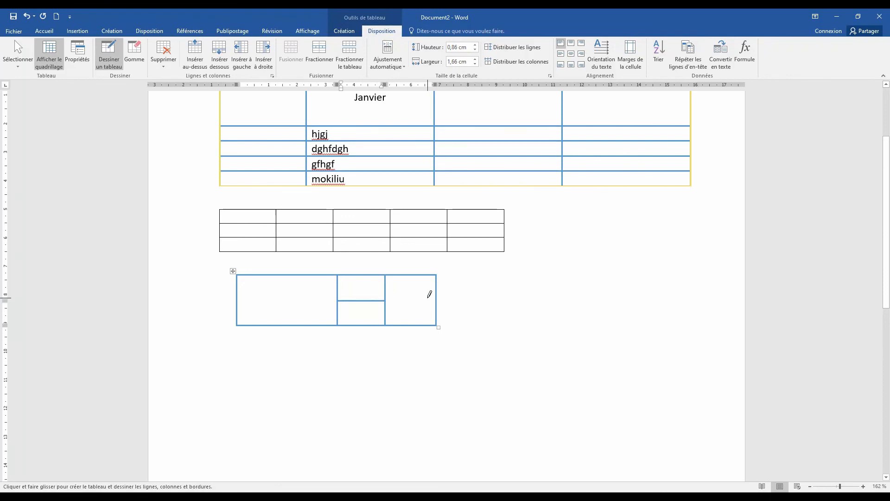
Erase the borders after the drawn table's first cell, between cells two and three of the second table's middle row, and between Janvier and Février.
left_click(138, 51)
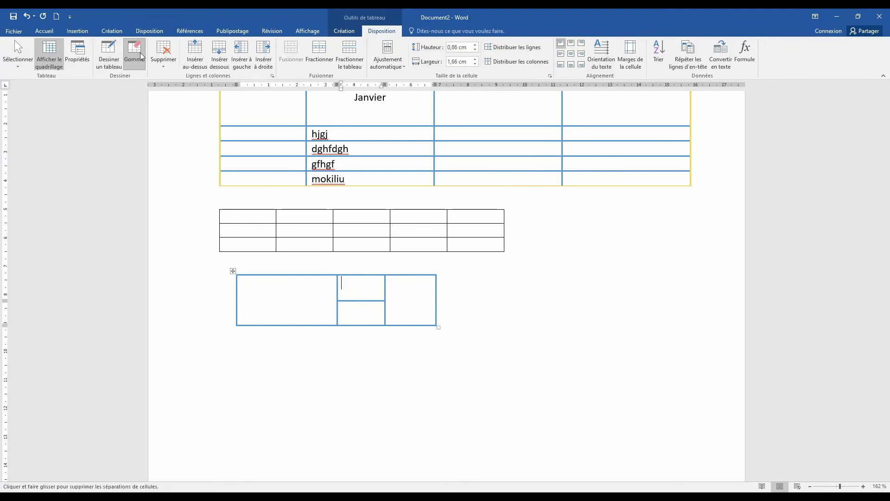
left_click(338, 287)
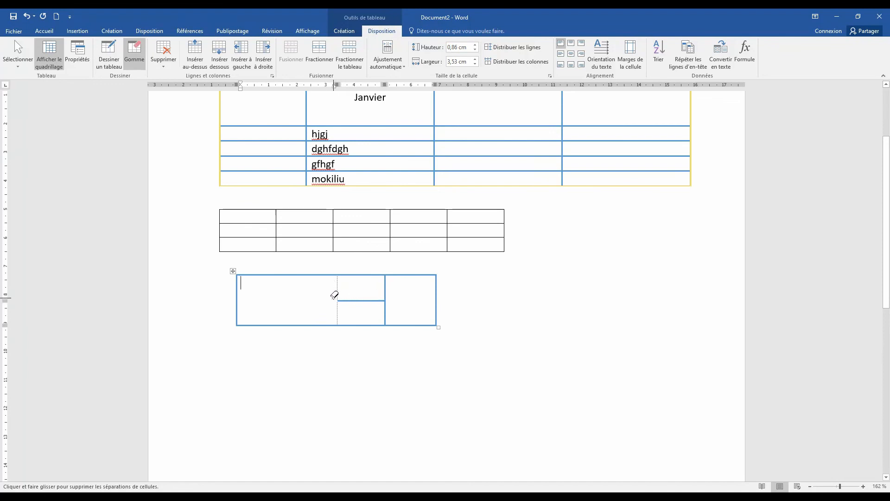
left_click(333, 229)
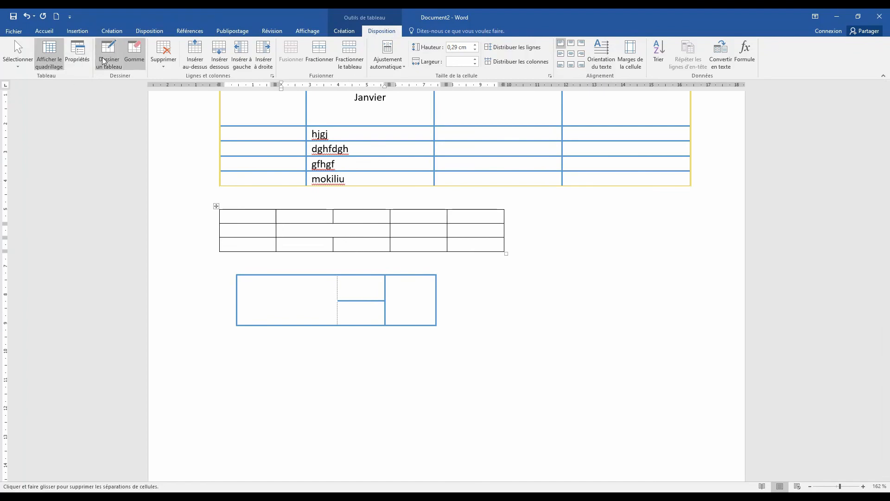
scroll(343, 212, "up", 3)
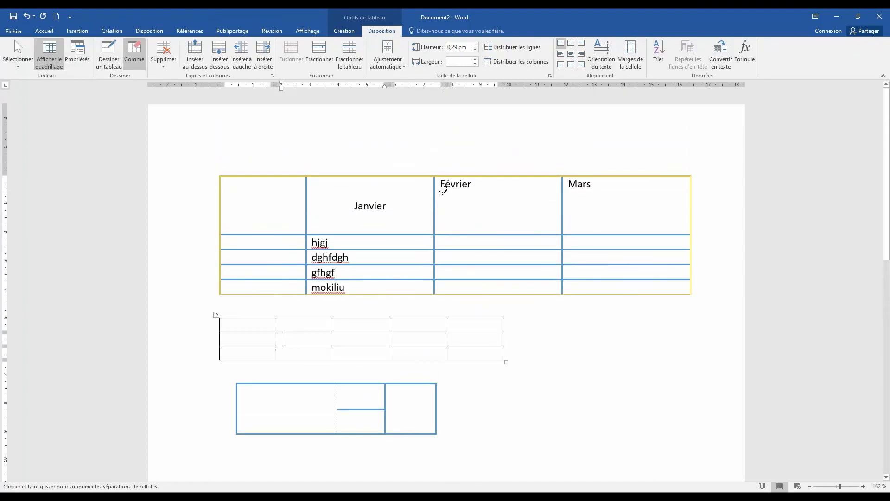
left_click(435, 199)
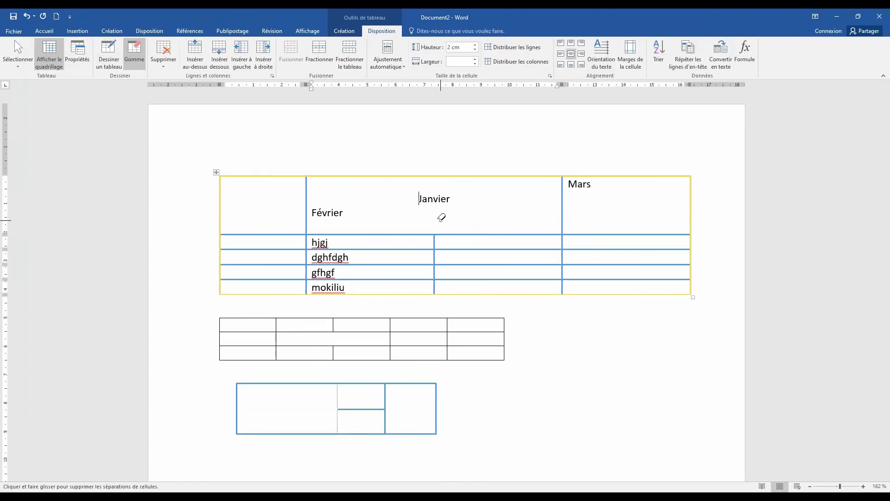